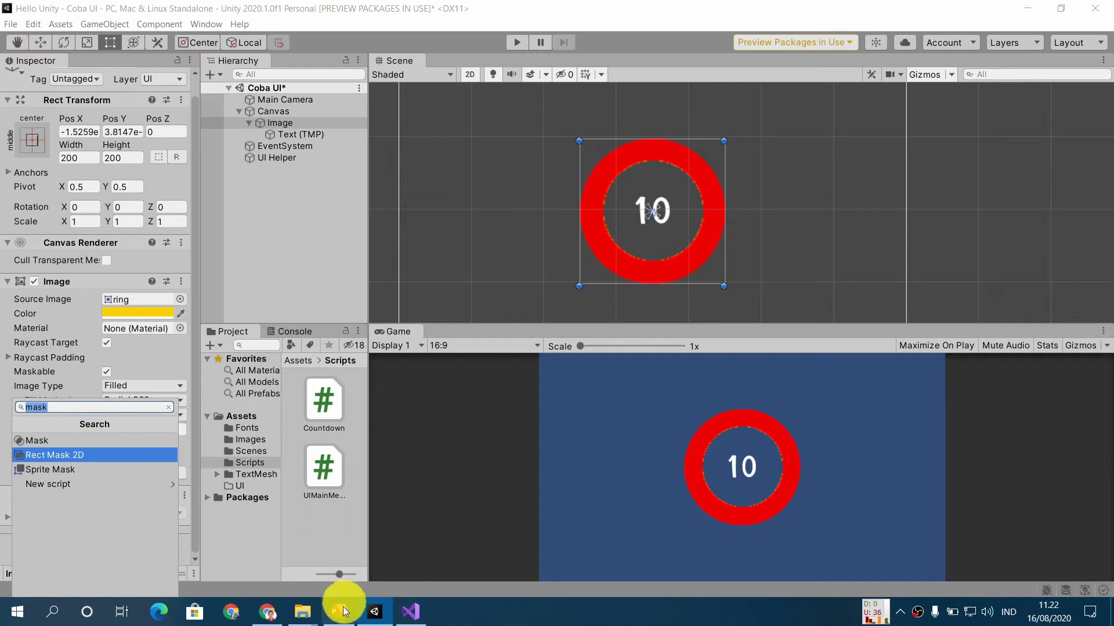
Switch to the PowerPoint slideshow and advance from the Mask slide to the UI Effect slide.
left_click(340, 611)
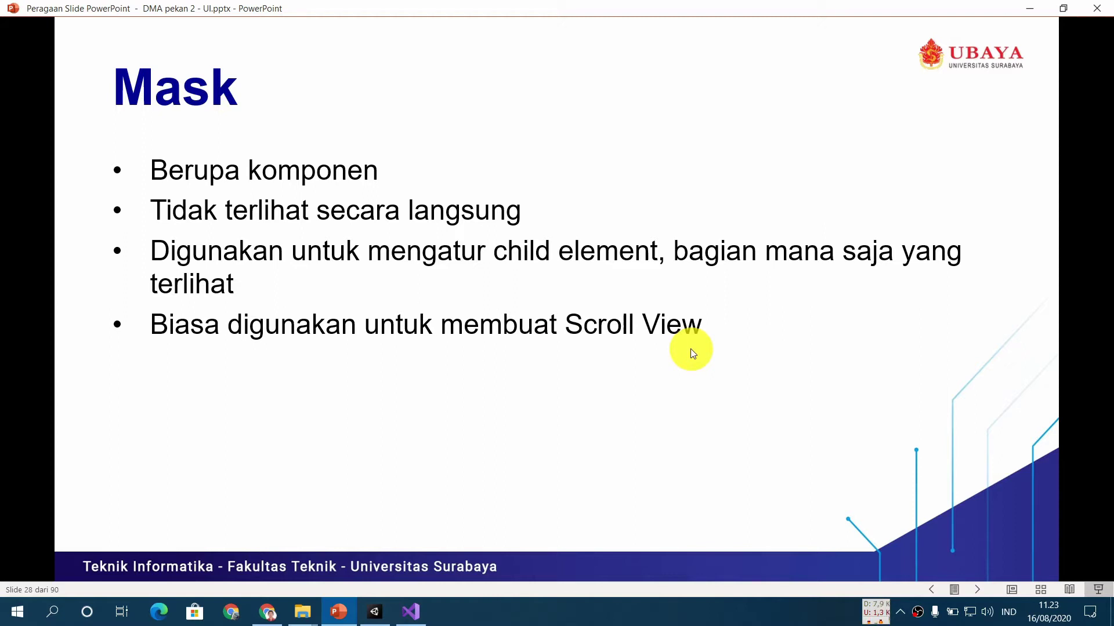
key("Right")
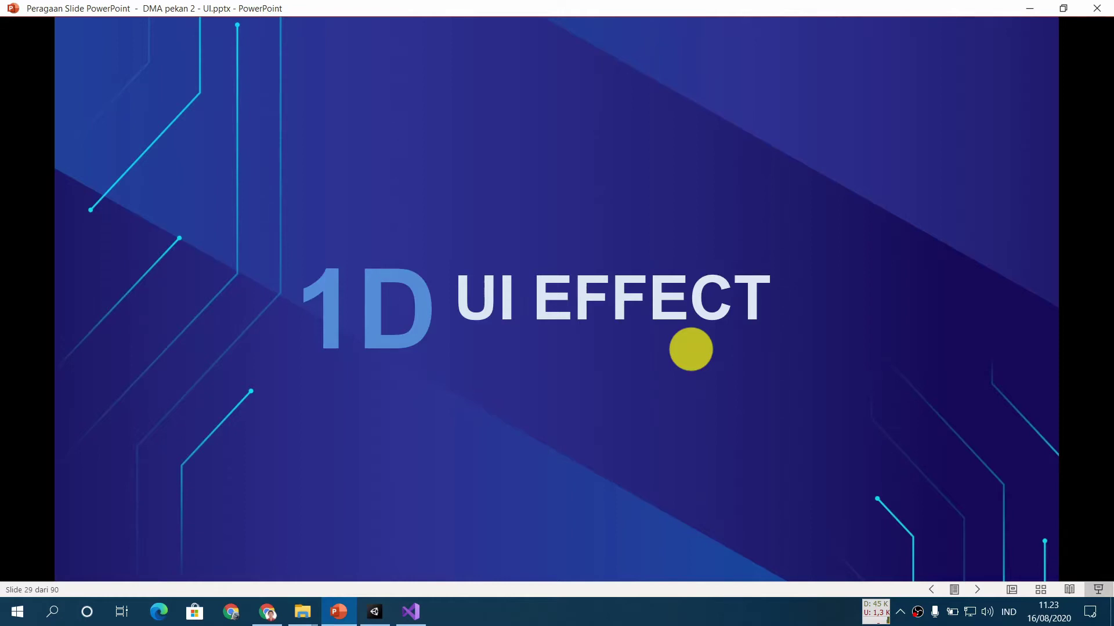
key("Right")
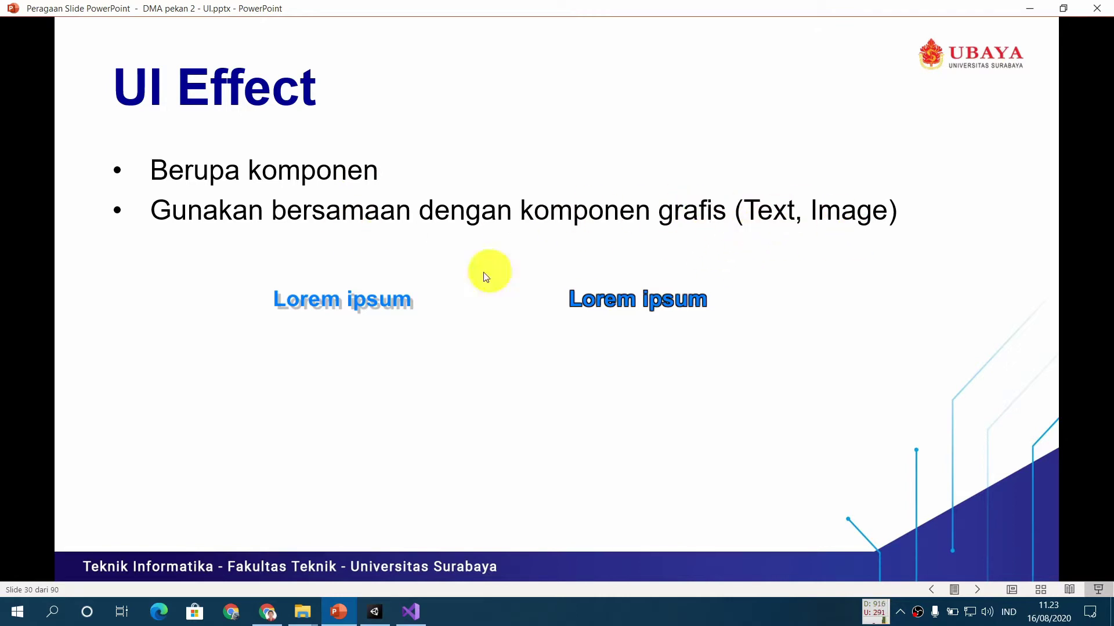
Switch back to Unity and add the UI Outline effect component to the Text (TMP) object under Image.
left_click(378, 612)
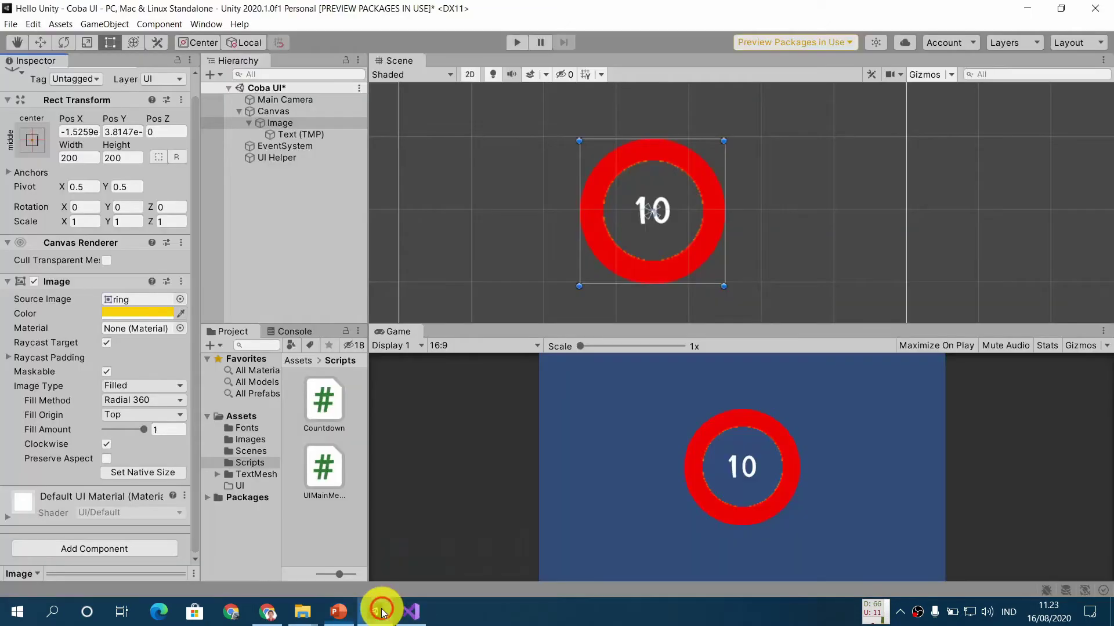
left_click(301, 134)
scroll(88, 465, "down", 10)
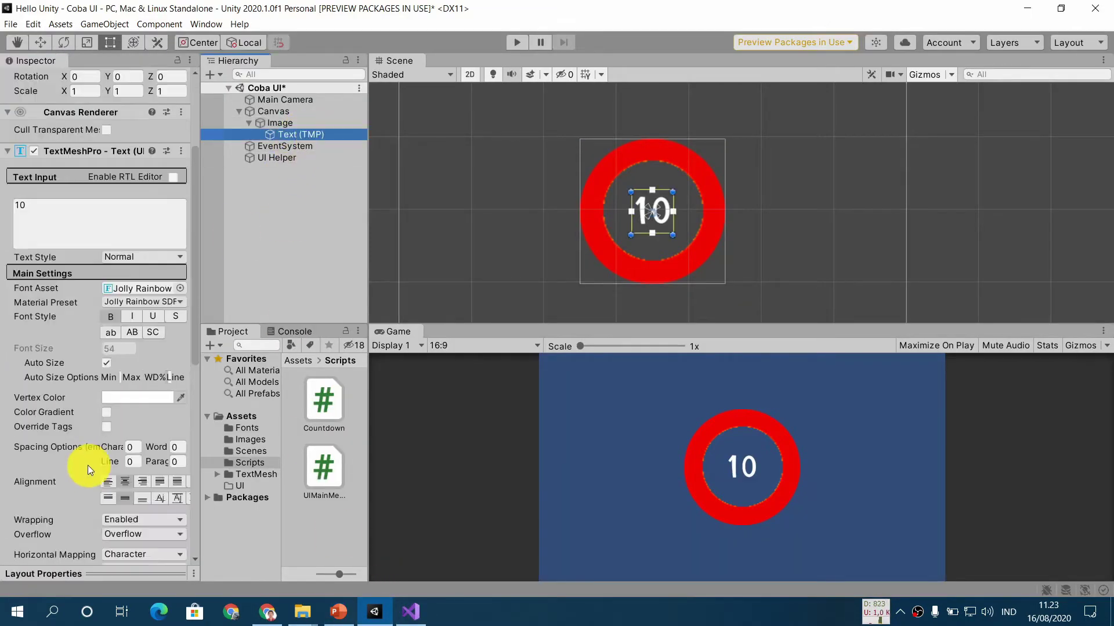
left_click(96, 547)
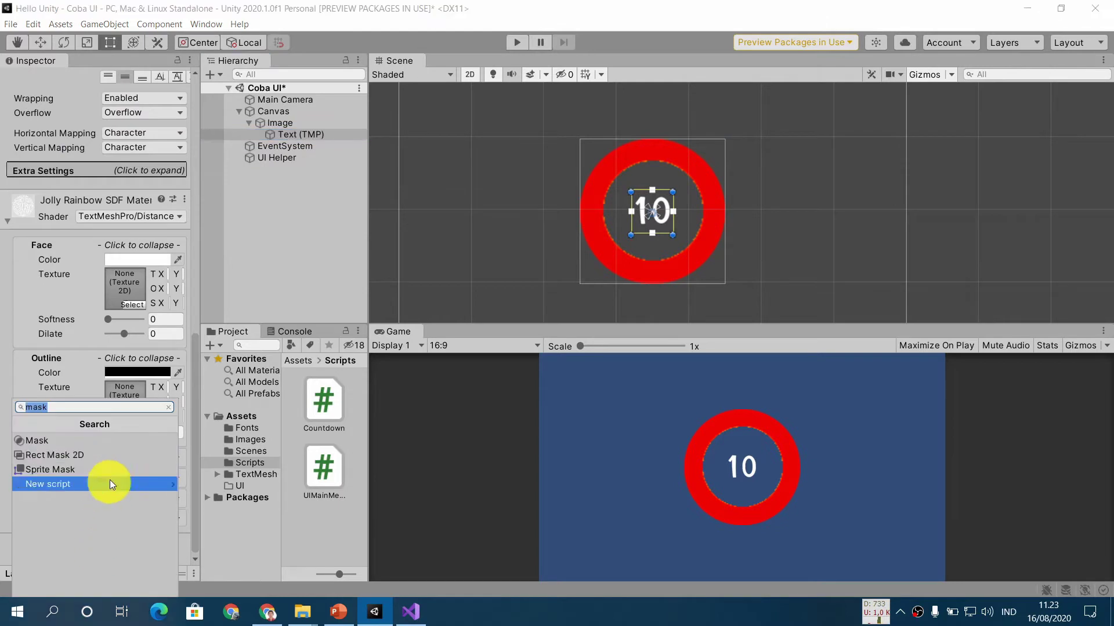
key("BackSpace")
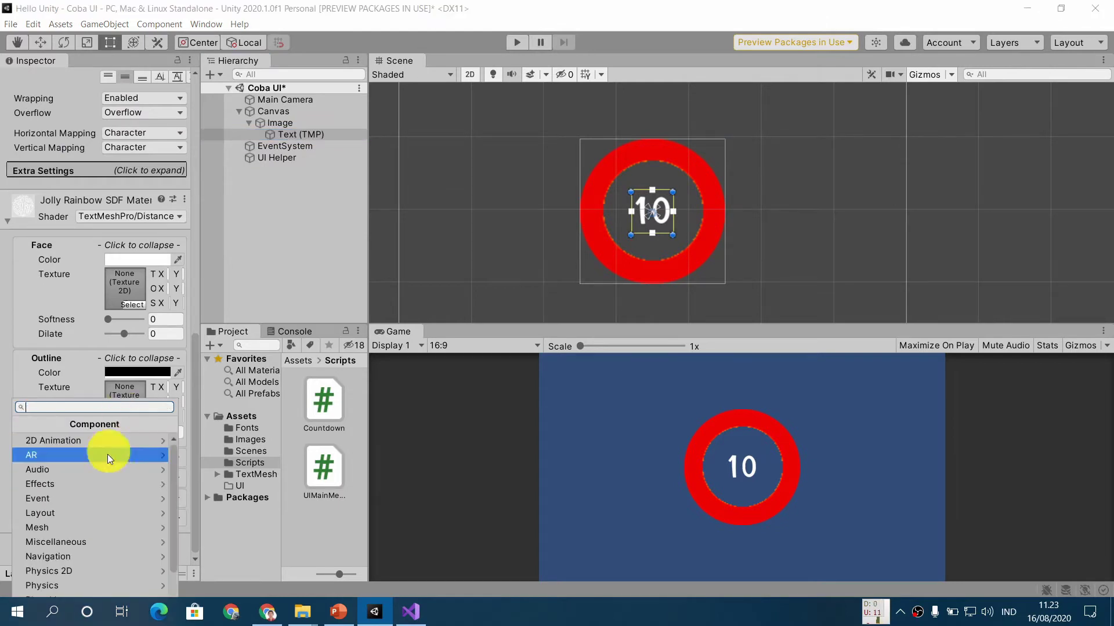
scroll(104, 470, "down", 3)
left_click(104, 590)
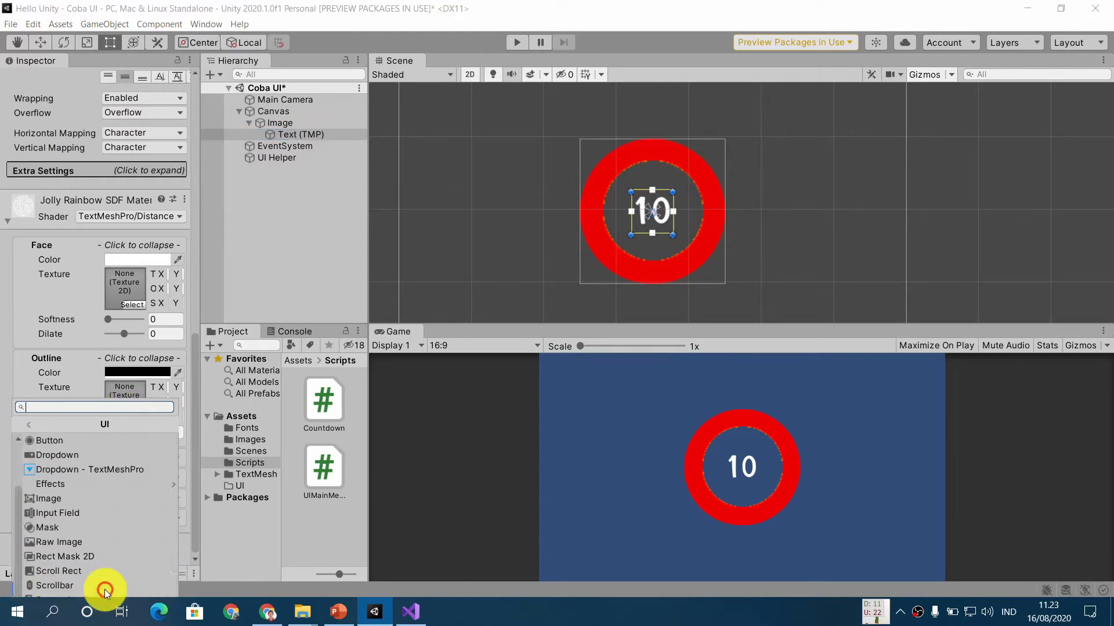
left_click(143, 487)
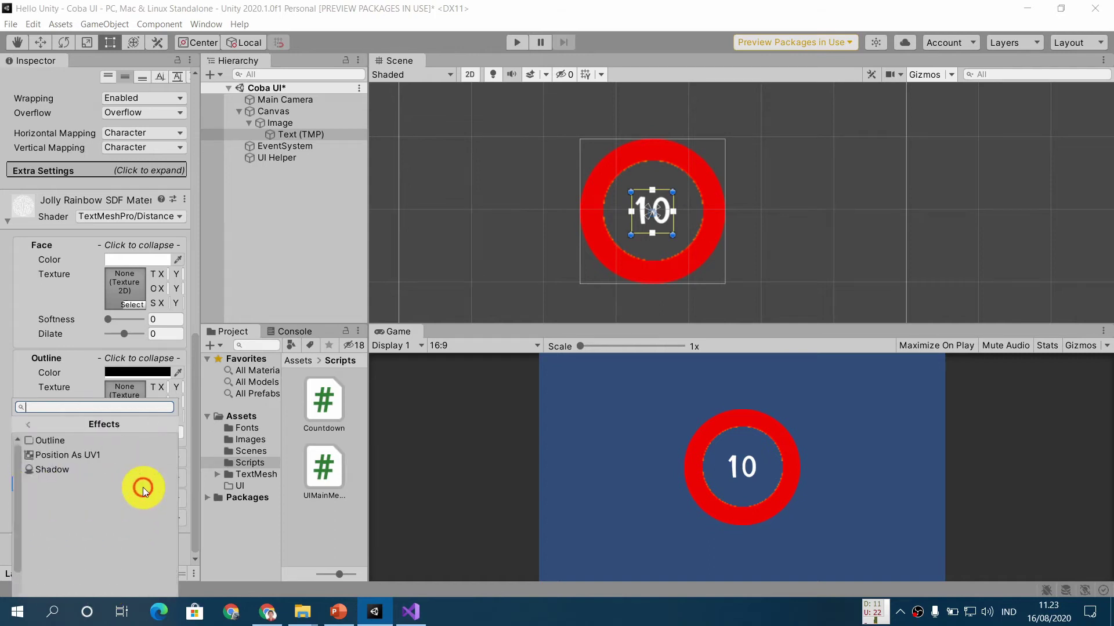
left_click(134, 441)
Set the Outline component's effect distance on the Text (TMP) object to X 0.13 and Y -1.79.
scroll(81, 408, "down", 3)
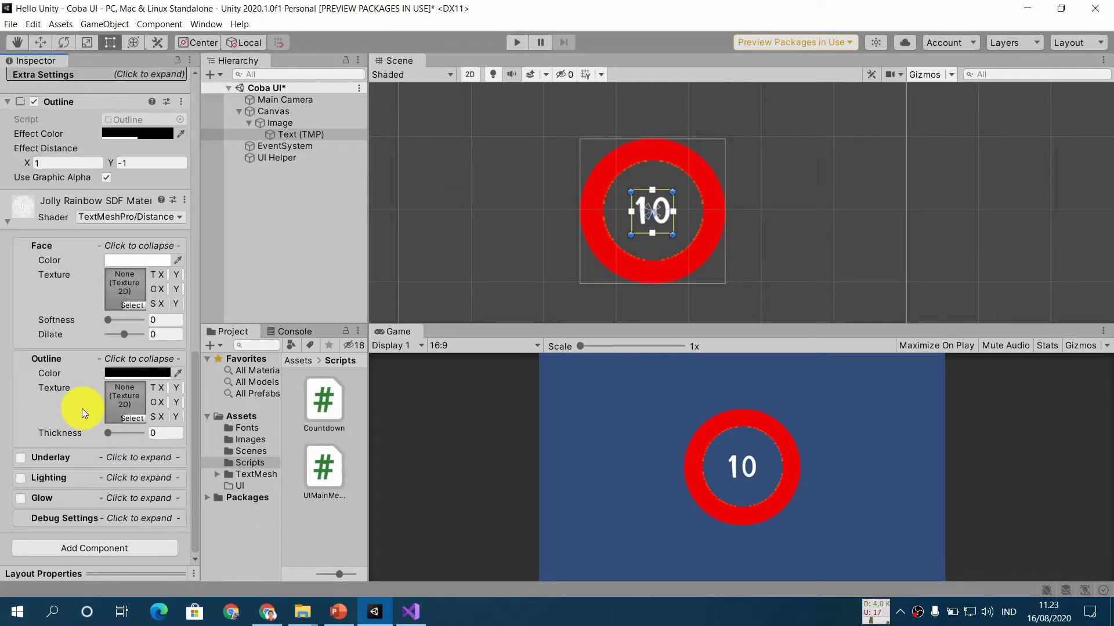
scroll(81, 408, "up", 15)
scroll(82, 408, "down", 15)
scroll(81, 408, "up", 20)
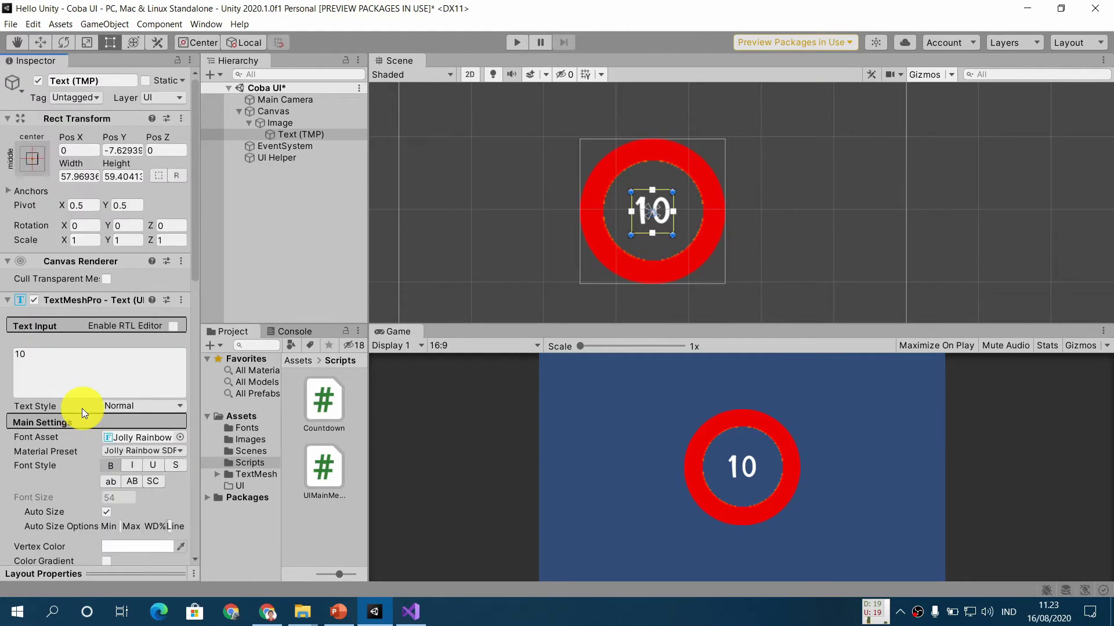
scroll(96, 401, "down", 12)
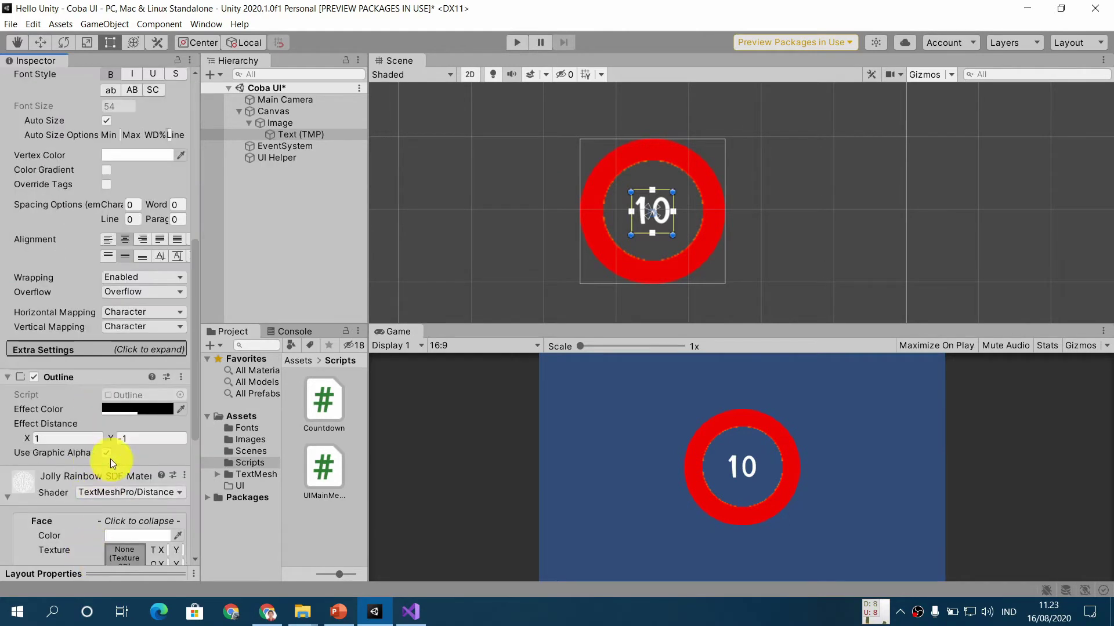
scroll(110, 458, "down", 4)
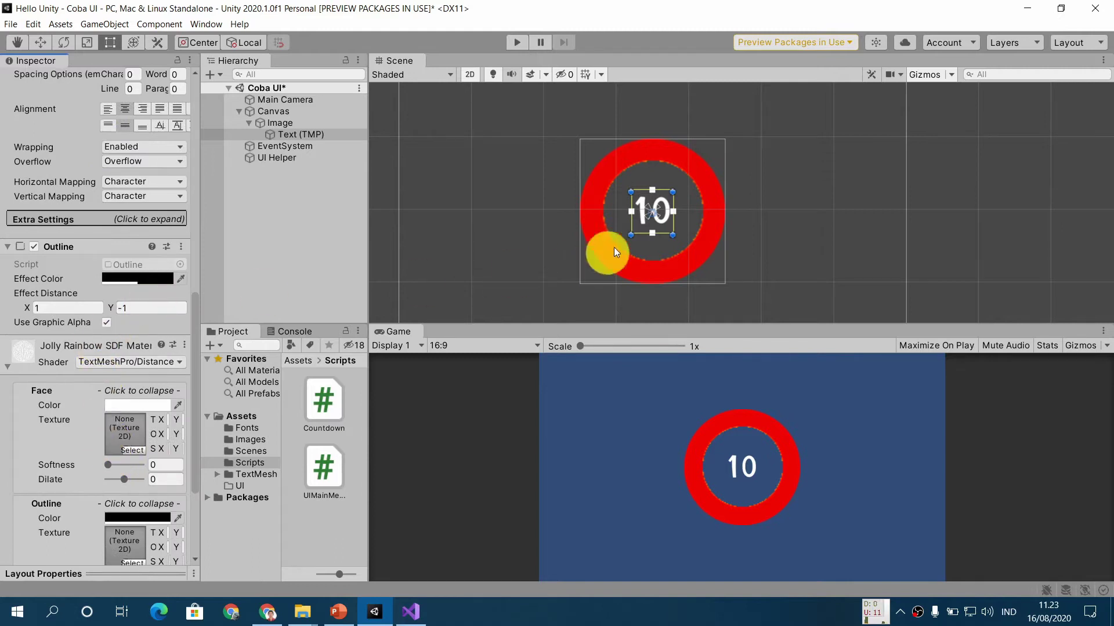
scroll(674, 221, "up", 1)
scroll(674, 221, "up", 4)
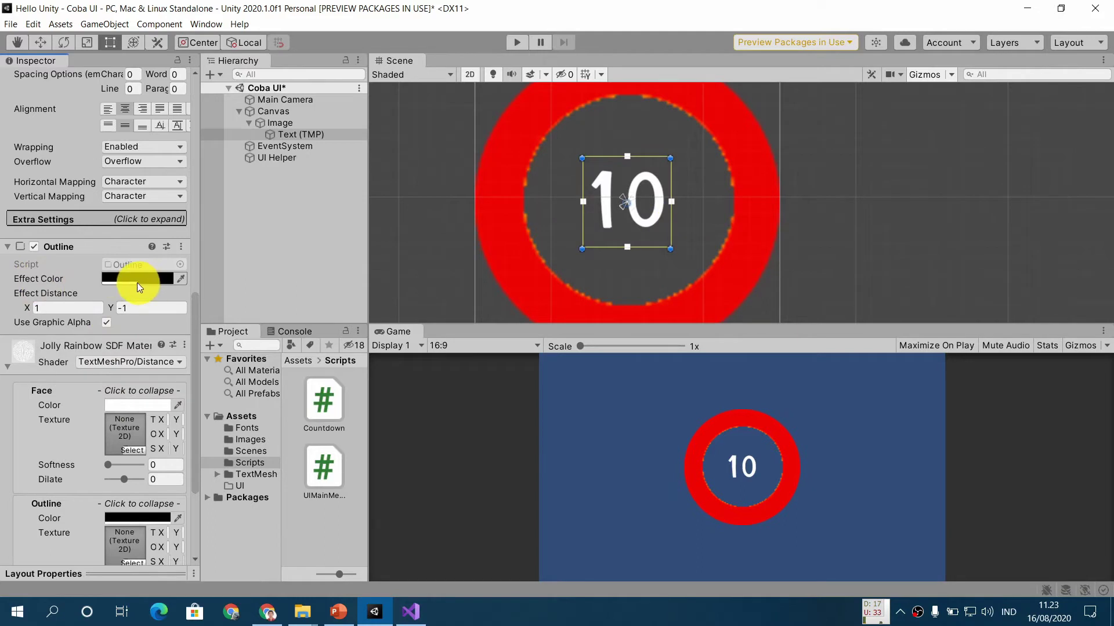
scroll(66, 350, "up", 8)
scroll(66, 349, "down", 5)
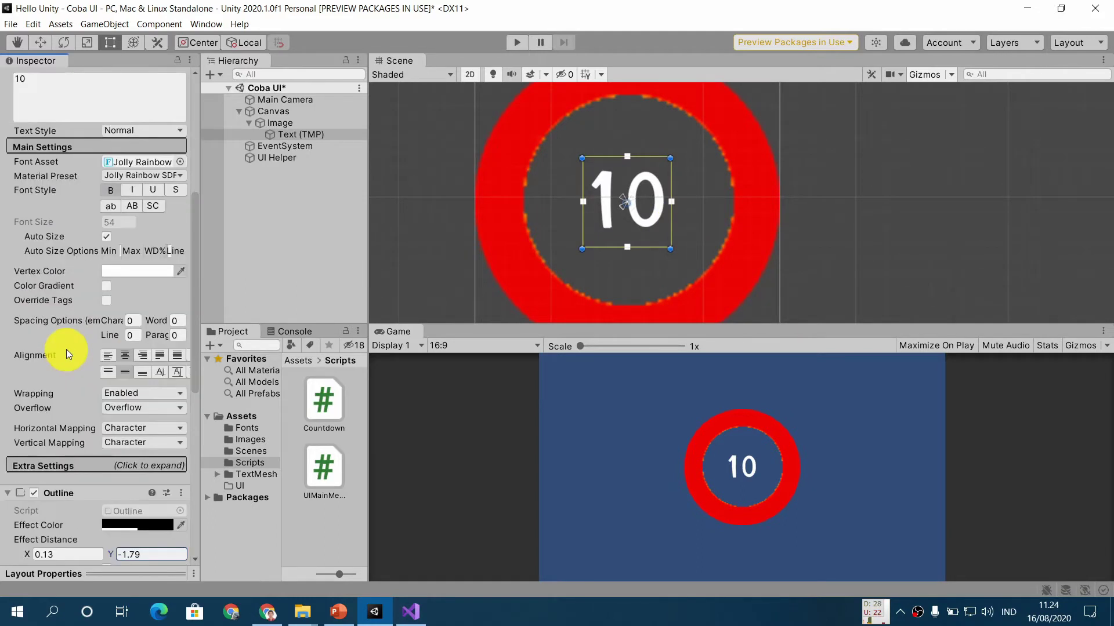
Examine the Text (TMP) object's component settings, including Extra Settings, the Outline effect and the material properties.
scroll(66, 349, "down", 3)
scroll(66, 350, "up", 8)
scroll(66, 349, "down", 3)
scroll(66, 349, "down", 3)
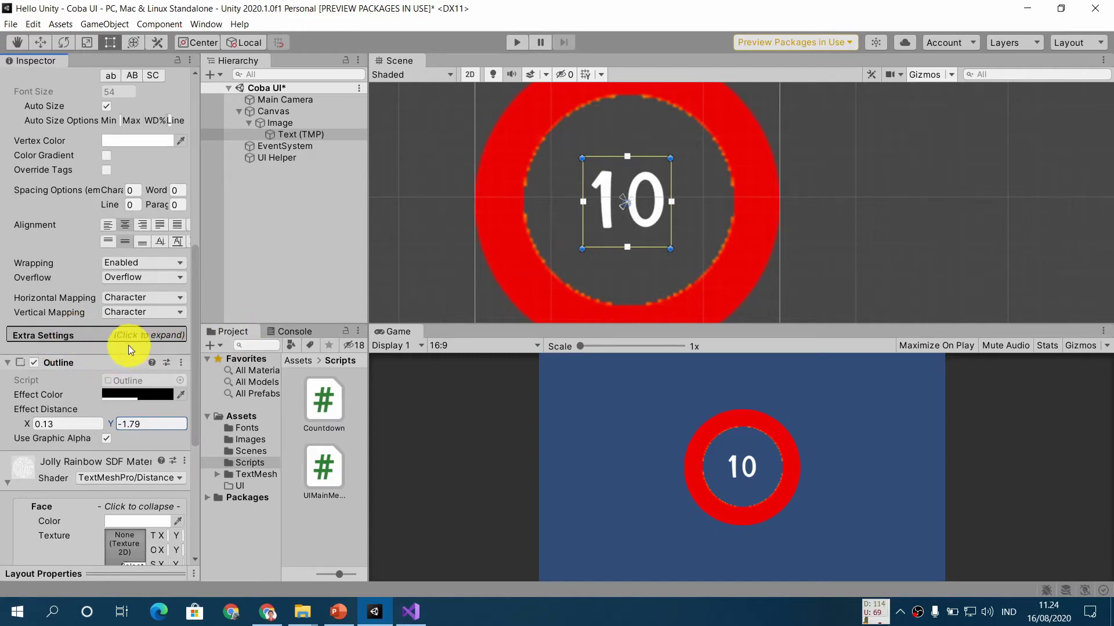
left_click(104, 337)
scroll(86, 364, "down", 2)
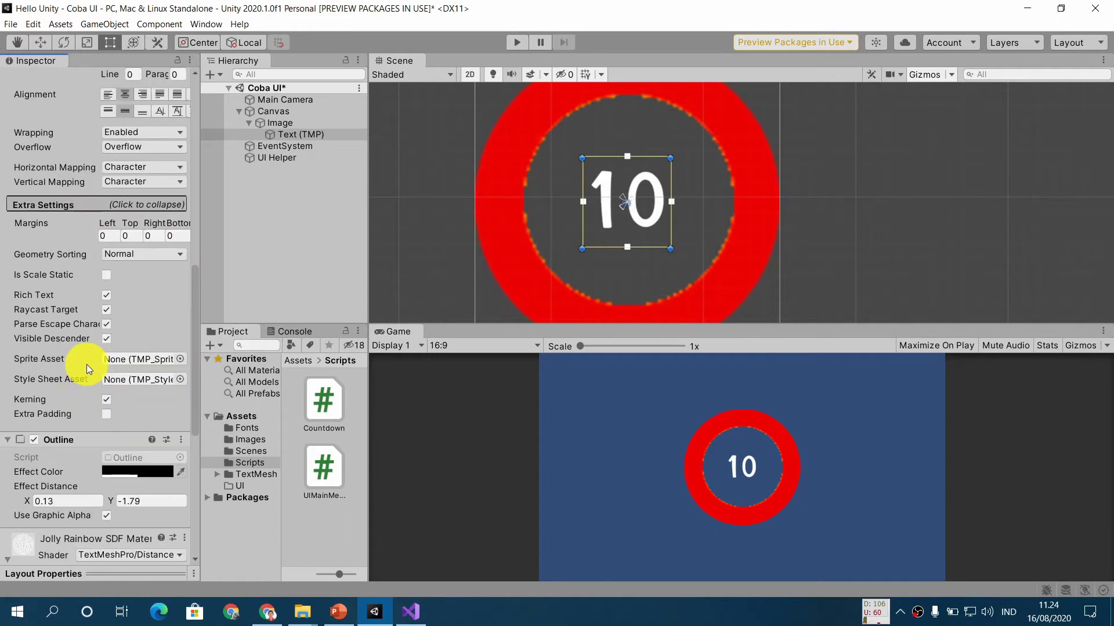
left_click(86, 212)
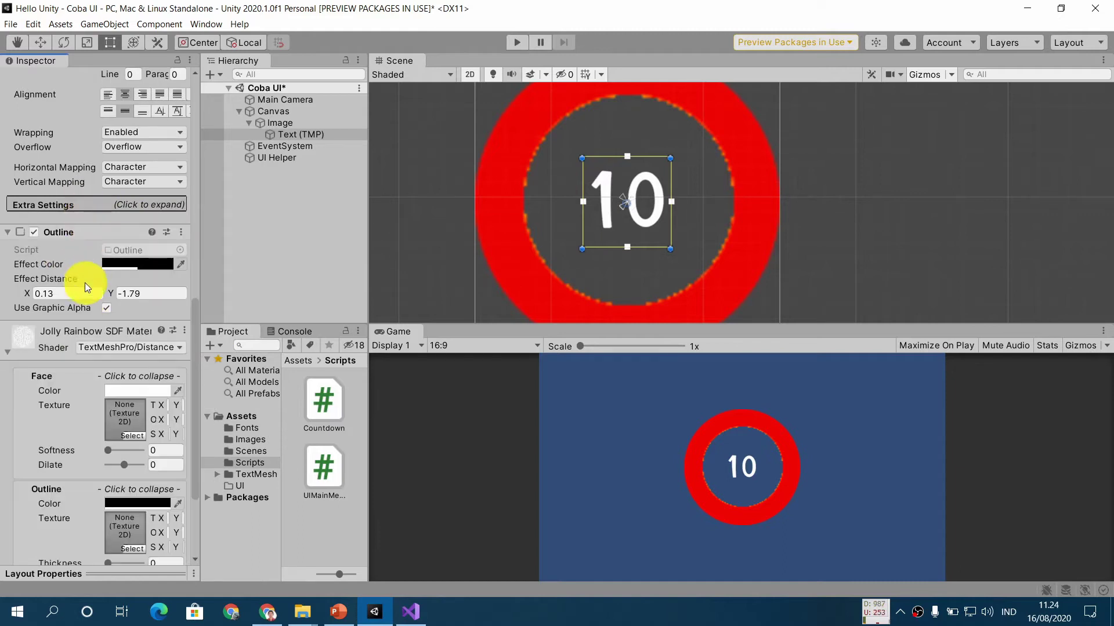
scroll(75, 313, "down", 3)
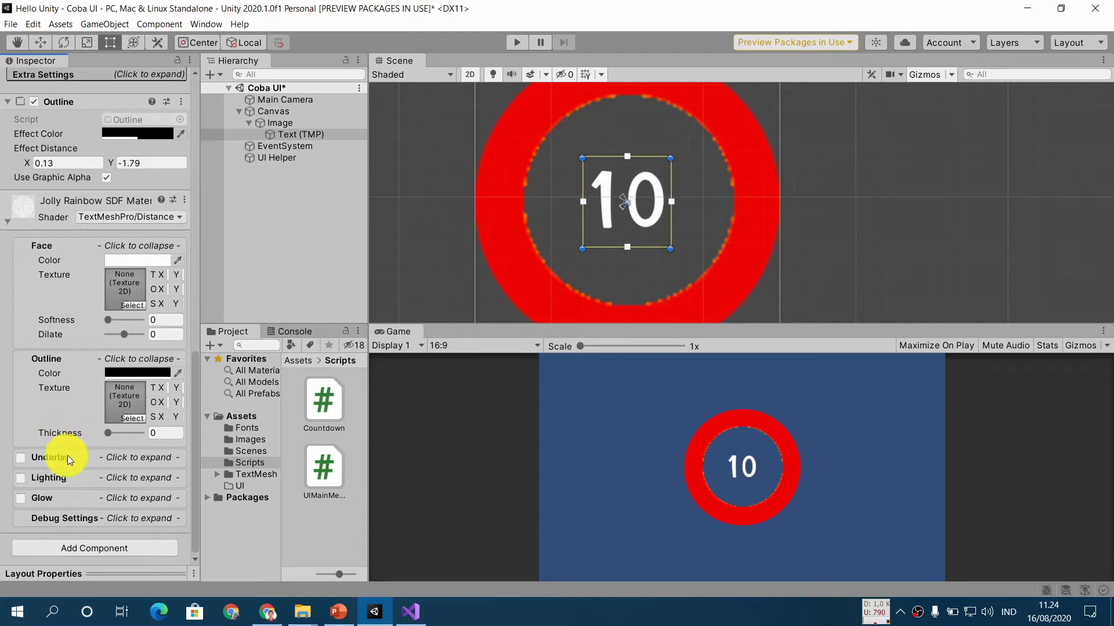
Add a standard UI Text as a child of Image and move it beside the red ring, to about X 211.9, Y 19.5.
left_click(297, 123)
right_click(297, 123)
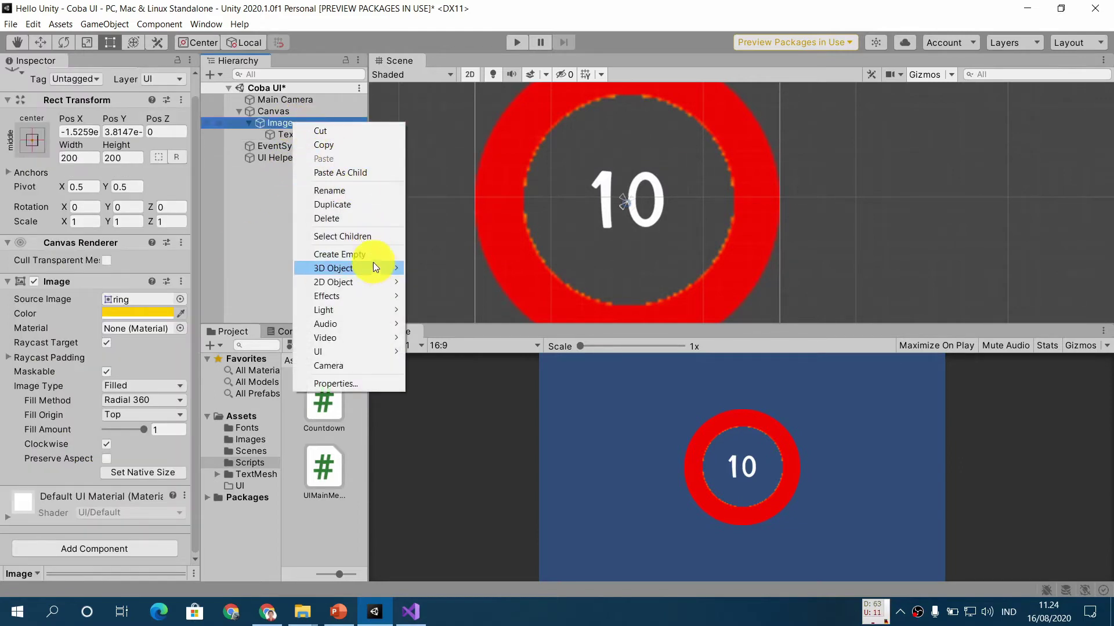
mouse_move(378, 350)
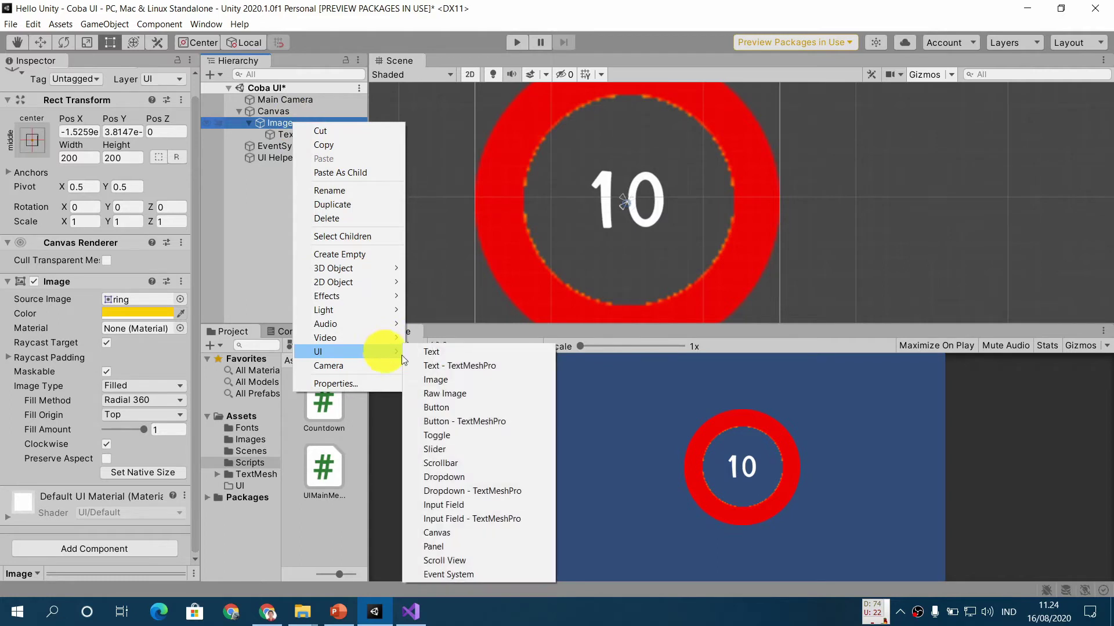
left_click(486, 350)
middle_click_drag(872, 197, 736, 208)
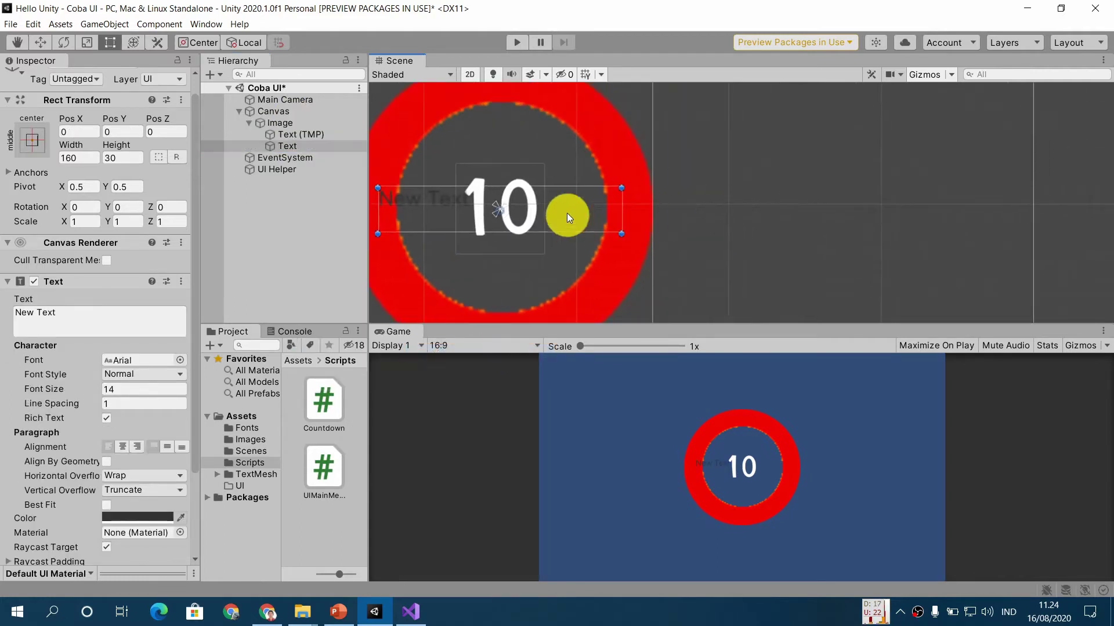
left_click_drag(567, 211, 895, 180)
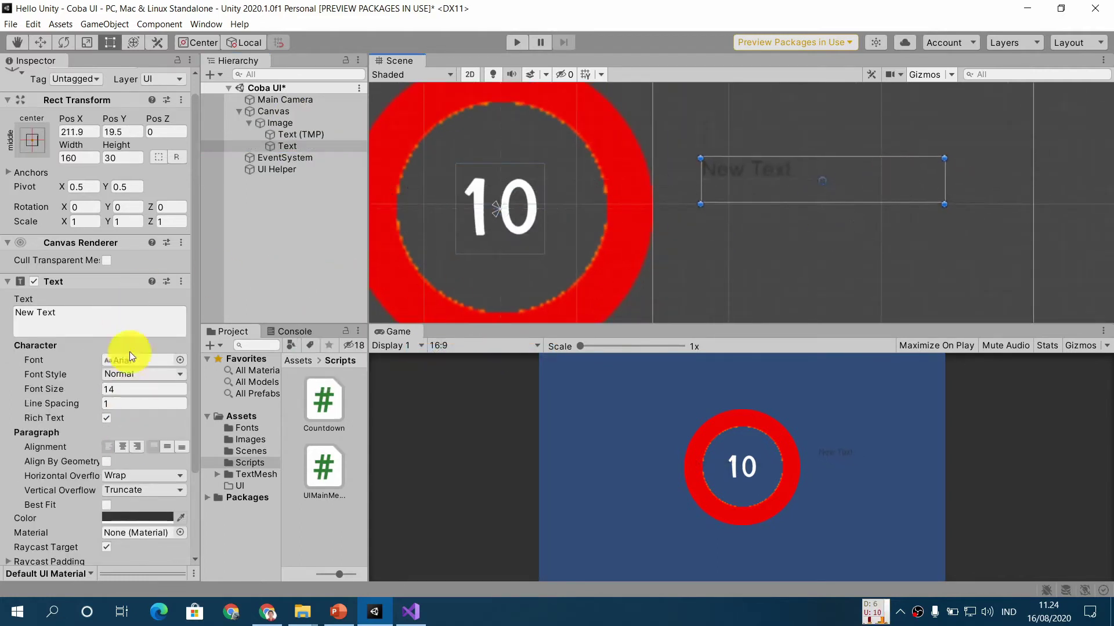
Colour the New Text object yellow and set its font size to 20.
left_click(181, 517)
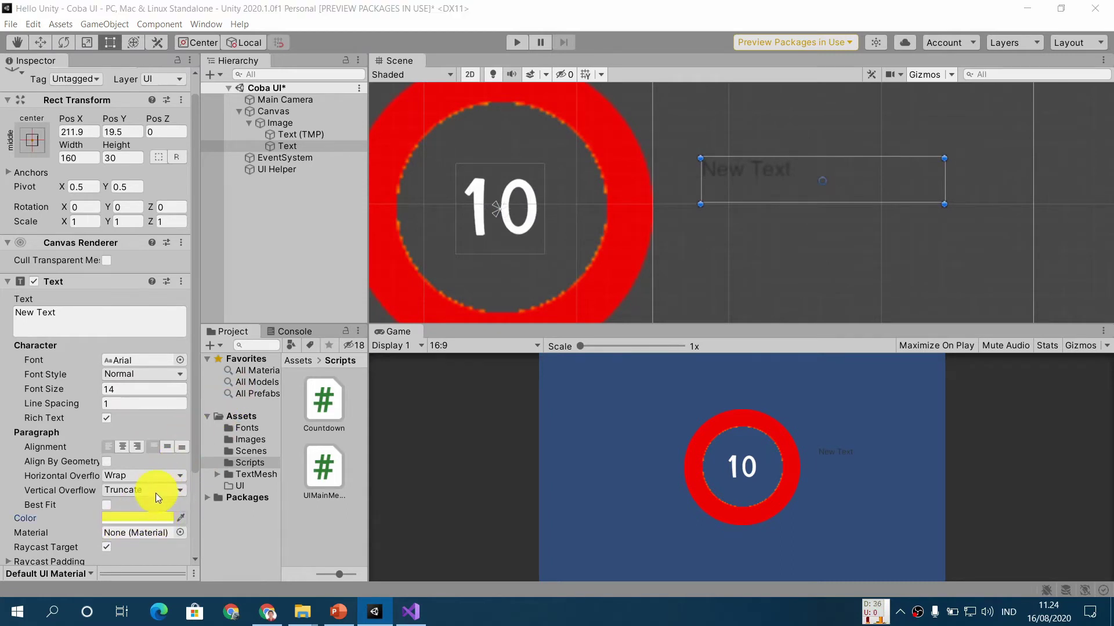
left_click(141, 519)
scroll(116, 426, "down", 3)
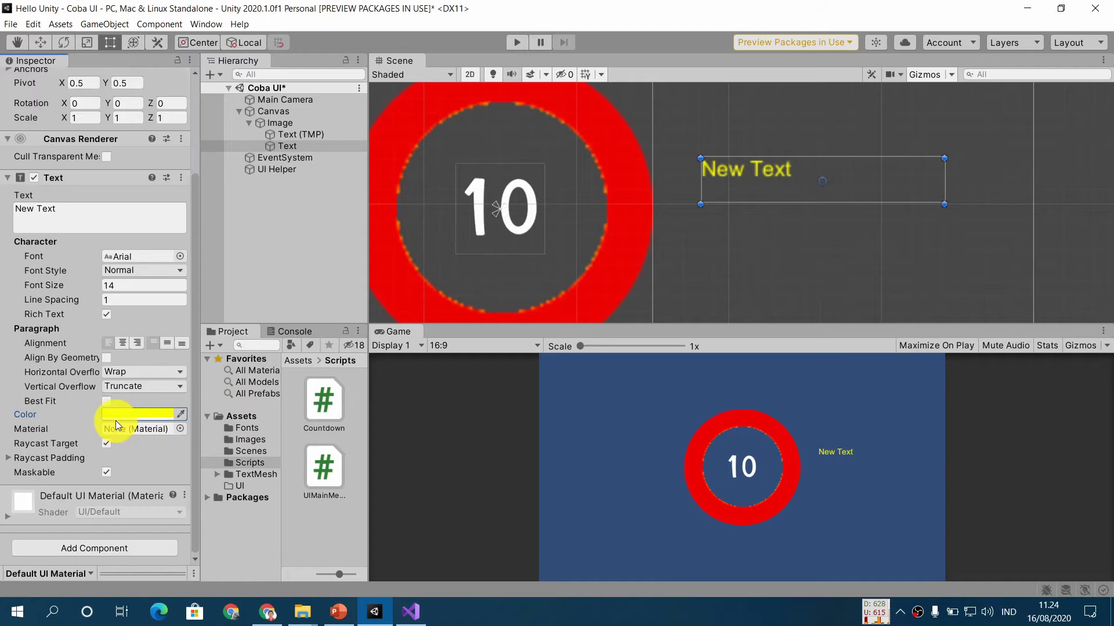
left_click(26, 276)
type("20")
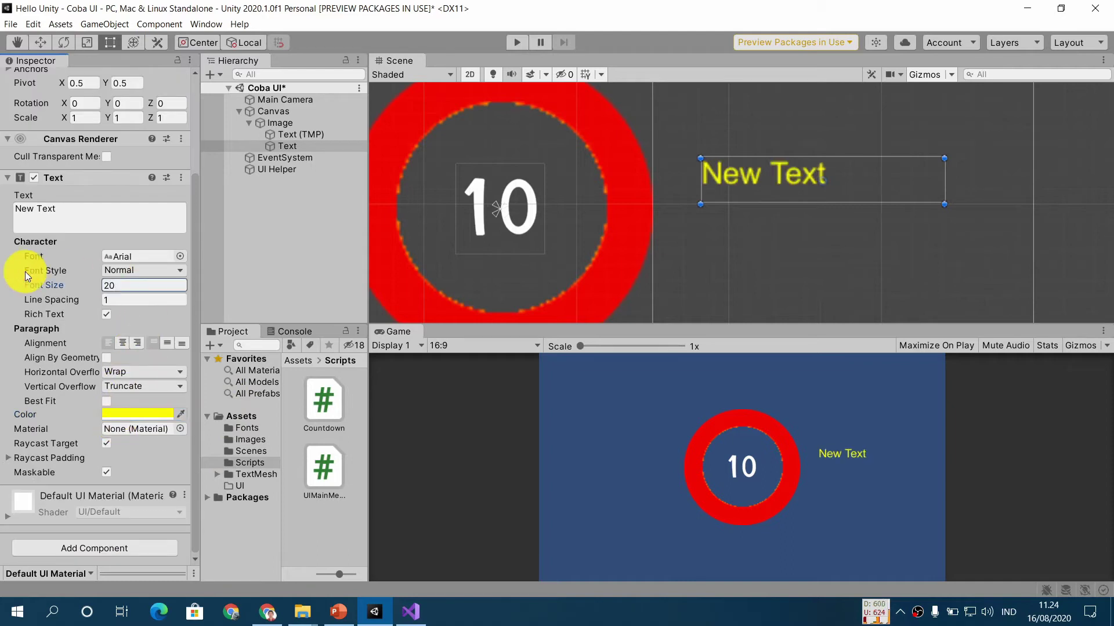
Add the UI Outline effect component to the yellow New Text object.
left_click(52, 551)
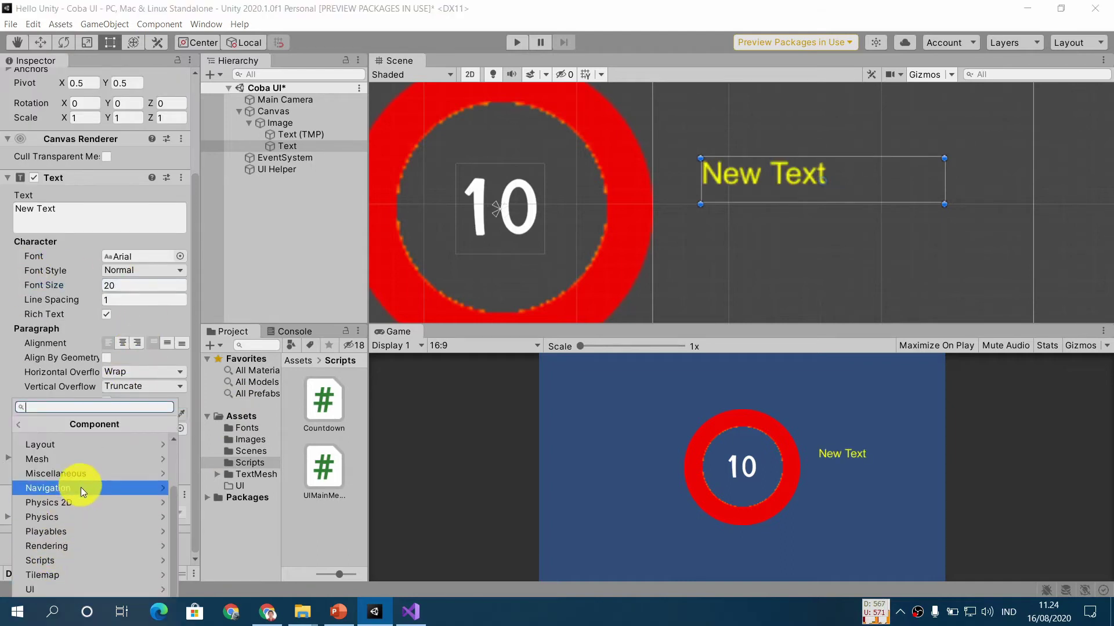
left_click(112, 591)
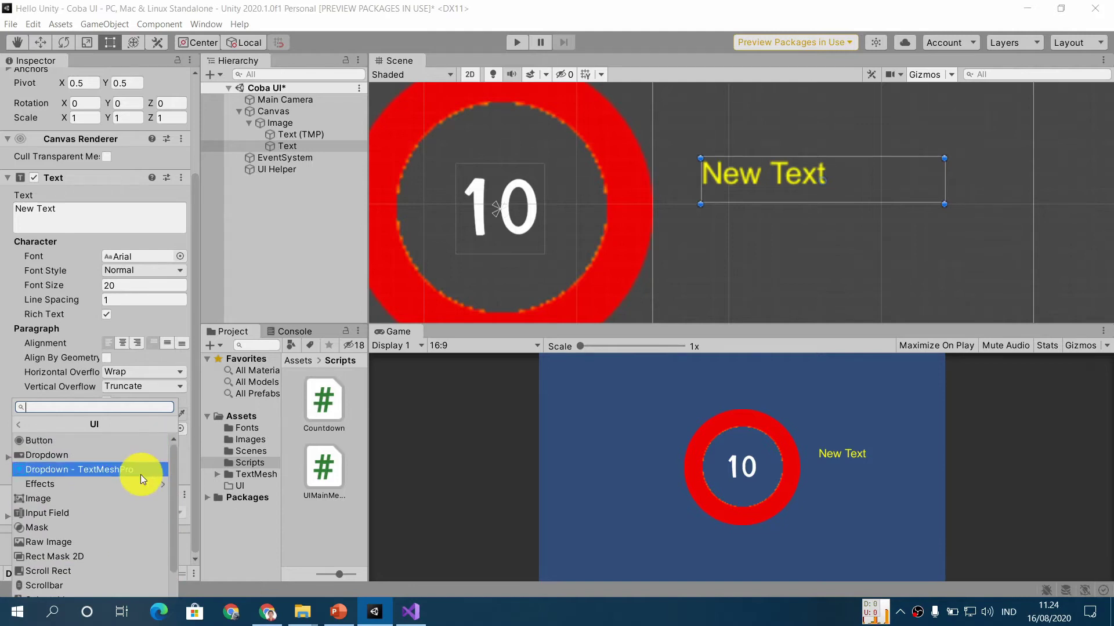
left_click(141, 483)
left_click(137, 441)
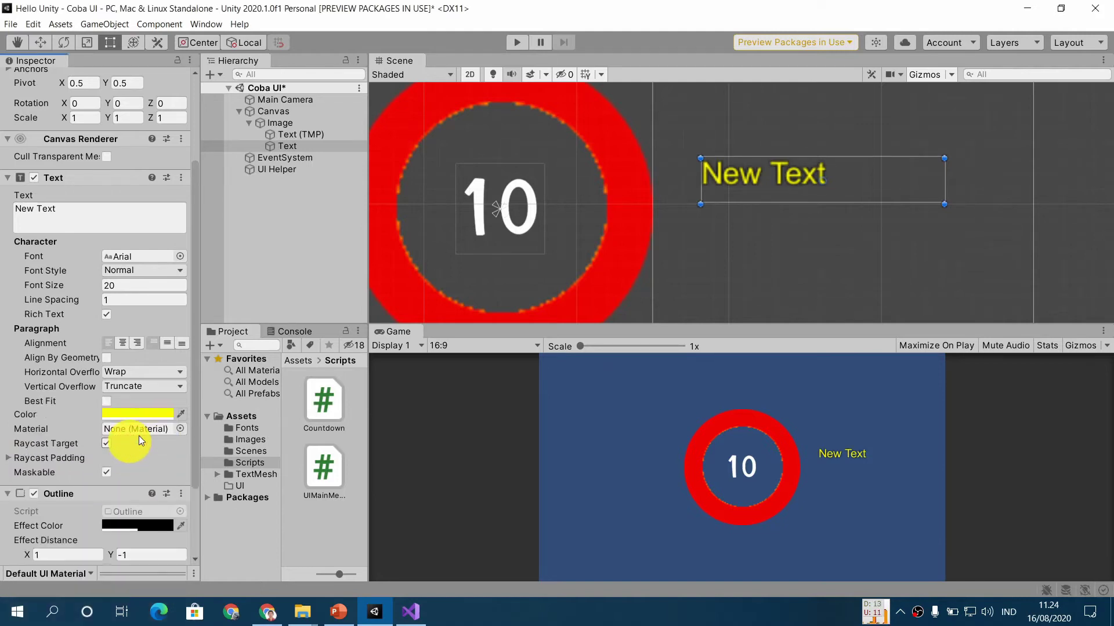
Set the New Text font size to 40 and enlarge its text box to fit both words on one line.
left_click_drag(945, 204, 925, 285)
left_click_drag(64, 285, 5, 286)
type("0")
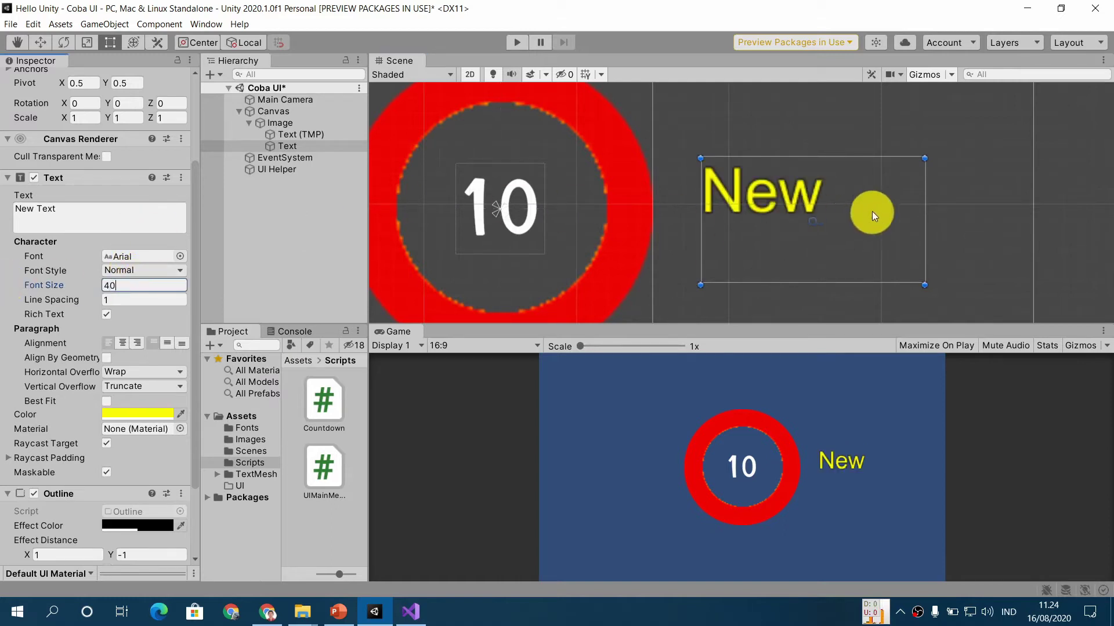
left_click_drag(927, 208, 994, 209)
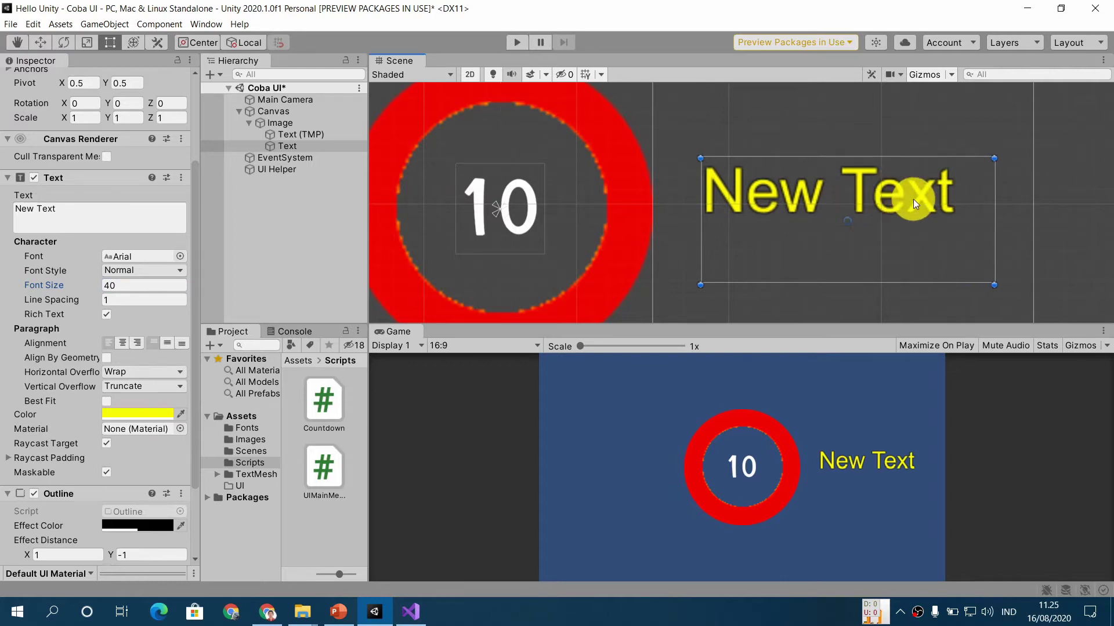
Set the New Text Outline's effect color to blue, hex 0032FF.
left_click(161, 524)
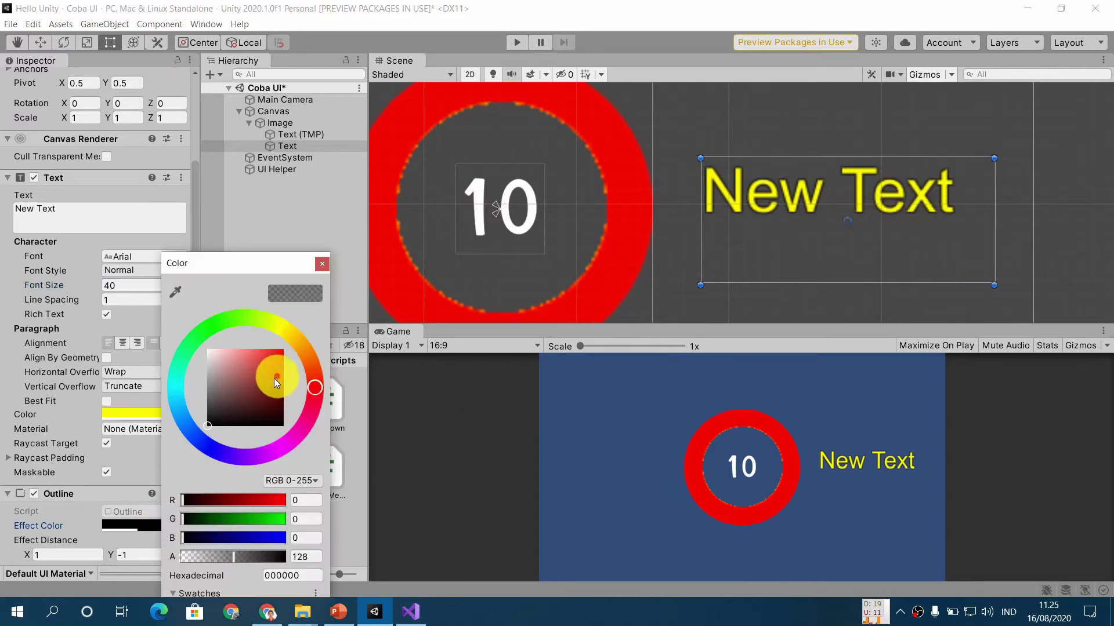
left_click(202, 448)
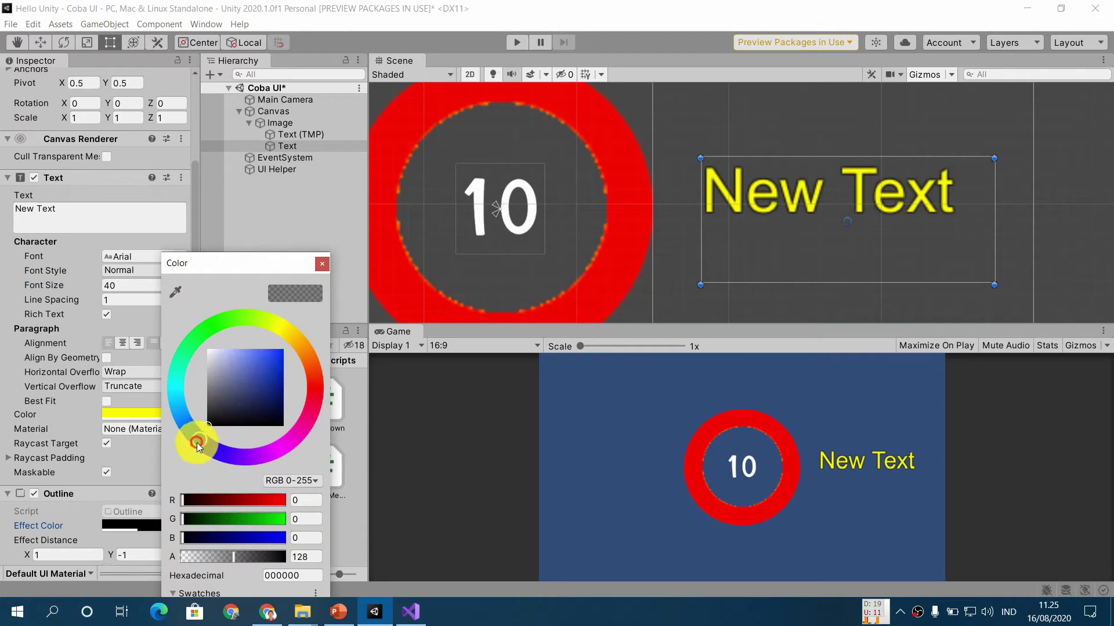
left_click(284, 351)
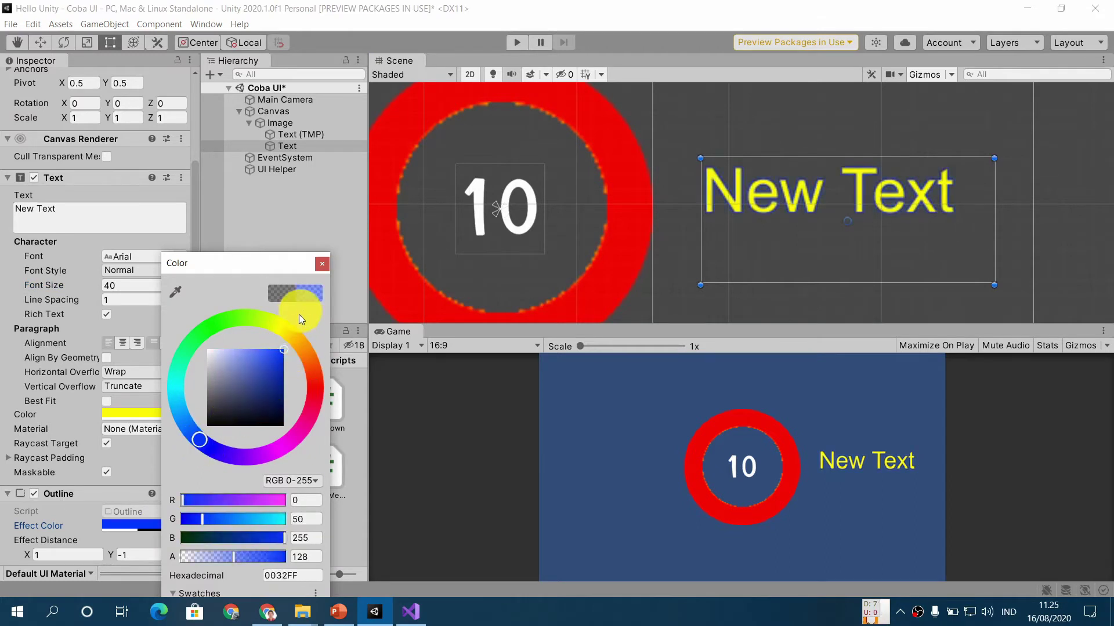
left_click(323, 263)
scroll(69, 483, "down", 3)
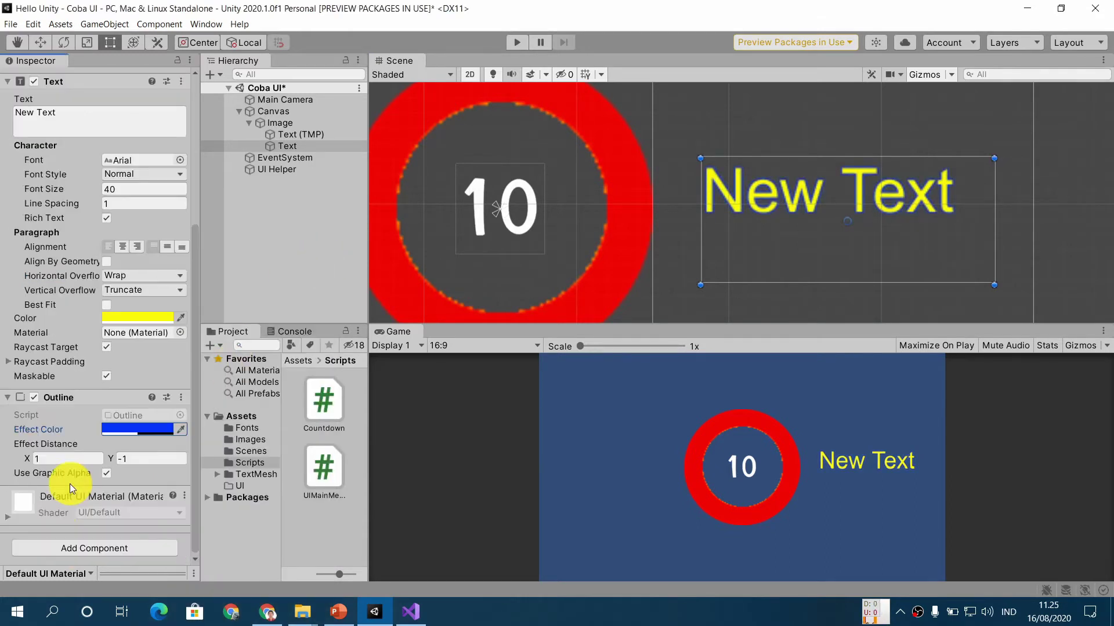
Set the horizontal effect distance of the New Text Outline to about 2.49.
left_click_drag(28, 457, 1091, 430)
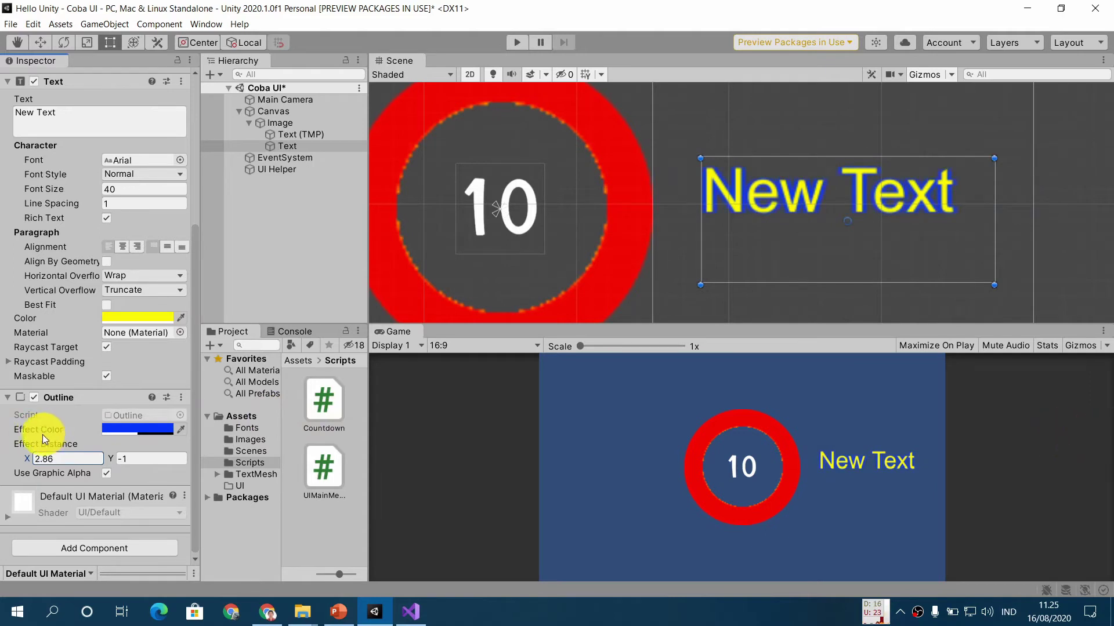
left_click_drag(40, 436, 36, 436)
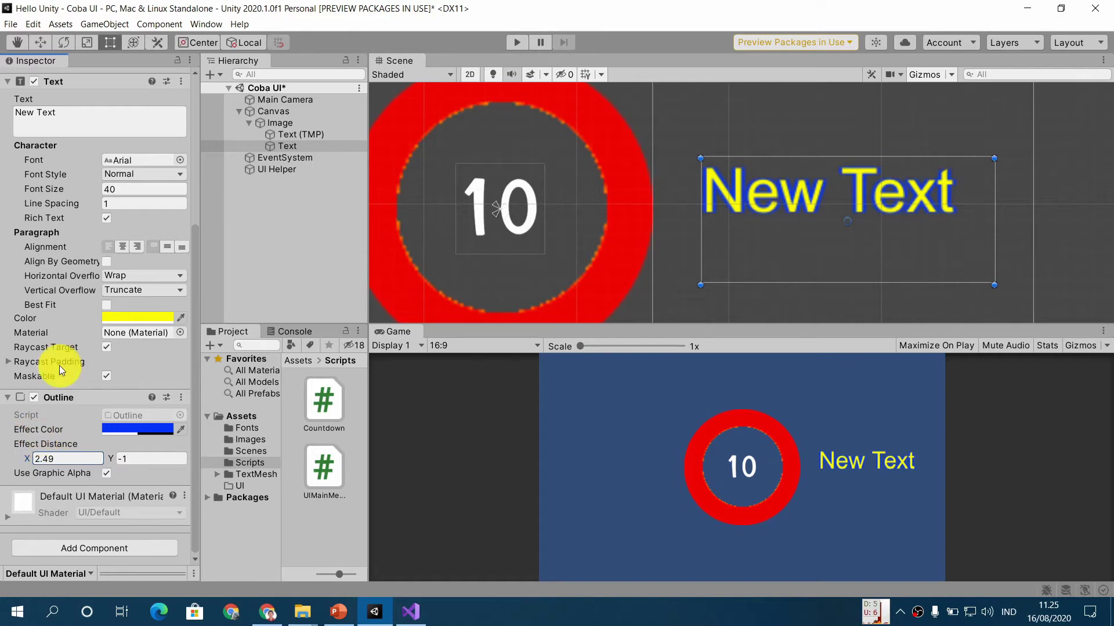
Add the UI Shadow effect component to the New Text object and disable its Outline component.
left_click(92, 555)
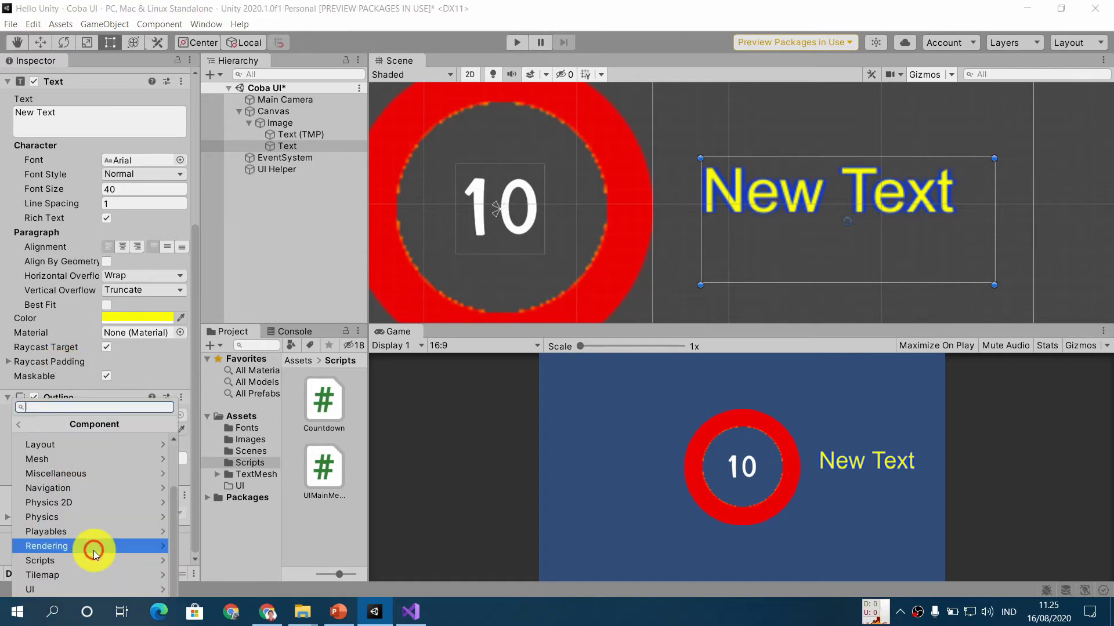
left_click(93, 585)
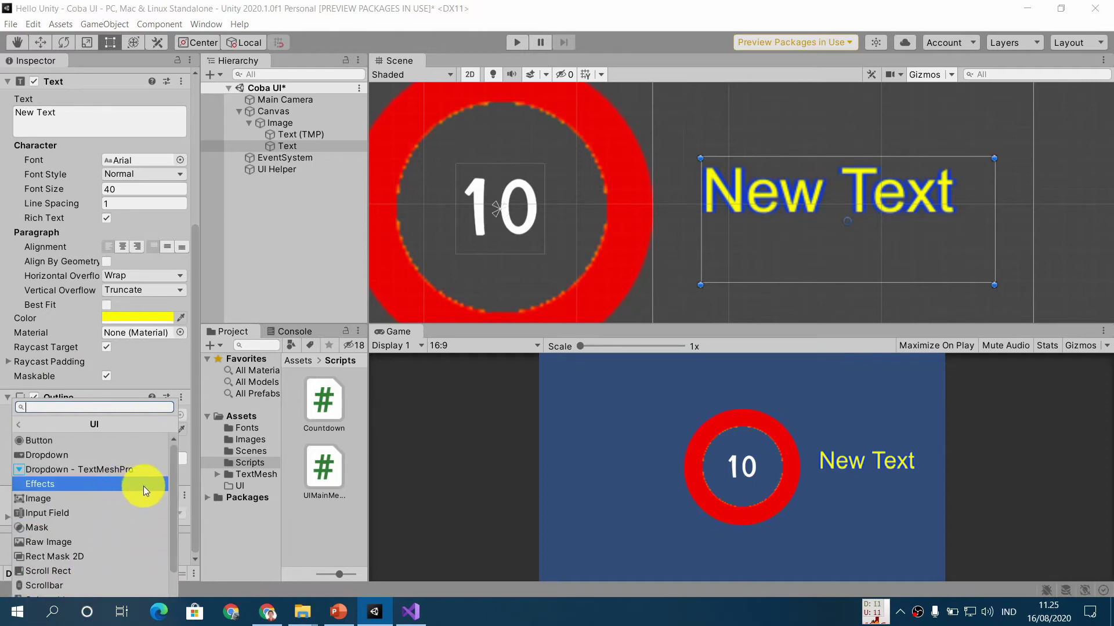
left_click(144, 486)
left_click(134, 472)
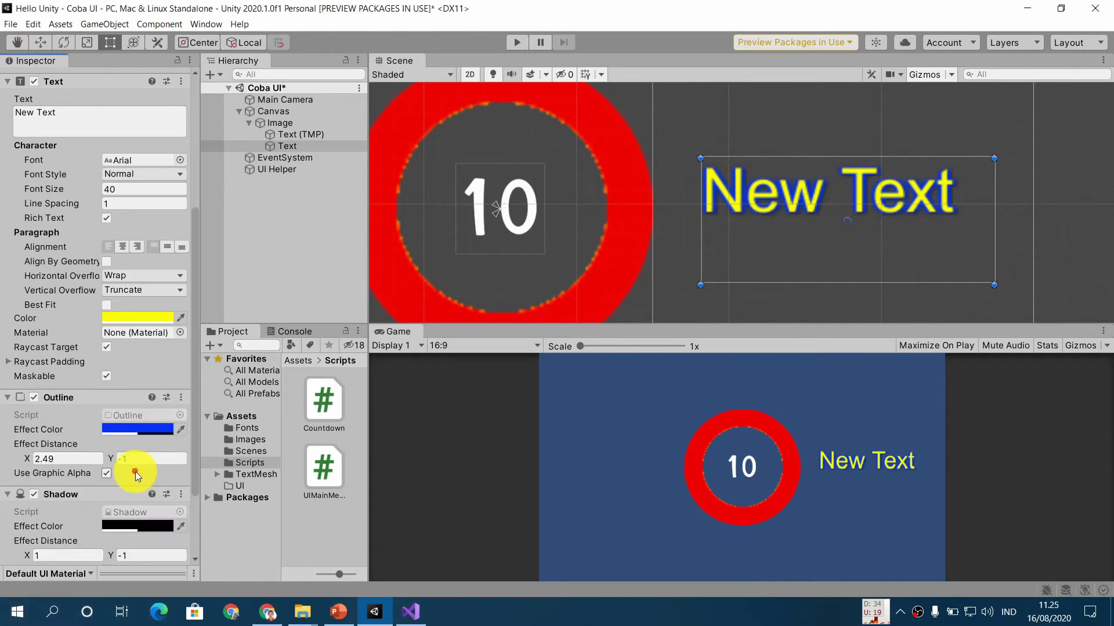
left_click(35, 398)
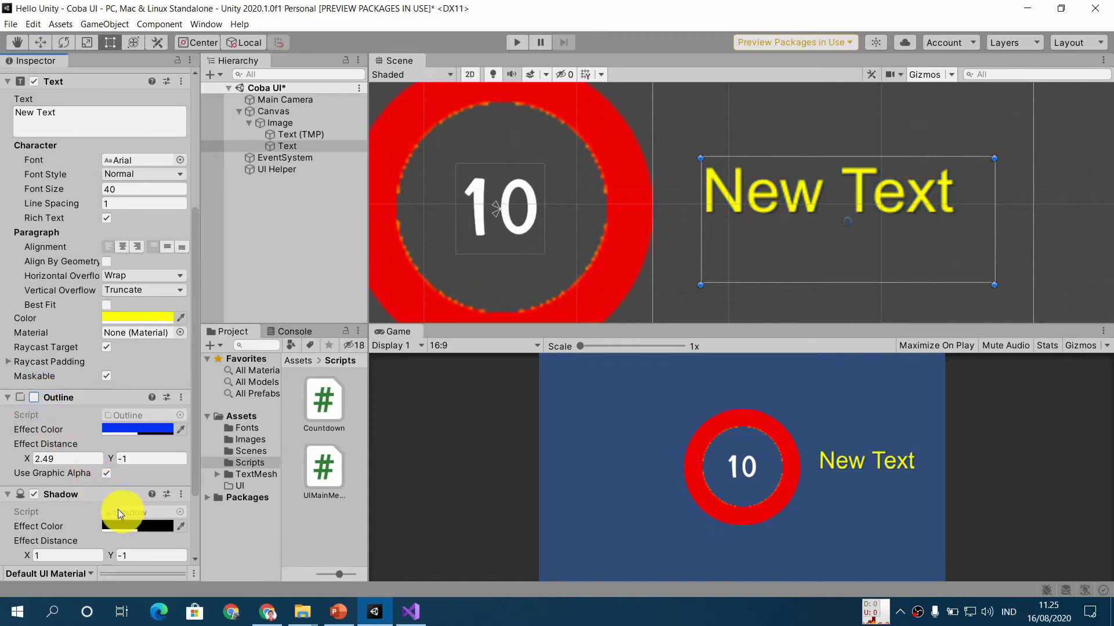
Set the New Text Shadow's effect distance to about X 3.78 and Y -2.51.
scroll(102, 495, "down", 3)
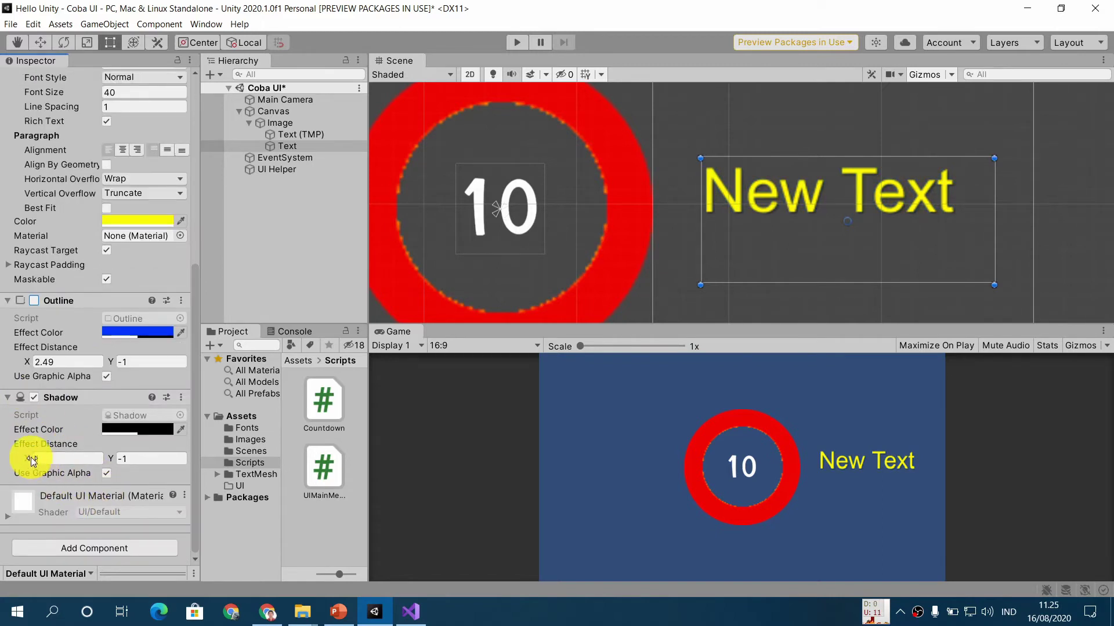
left_click_drag(31, 459, 133, 460)
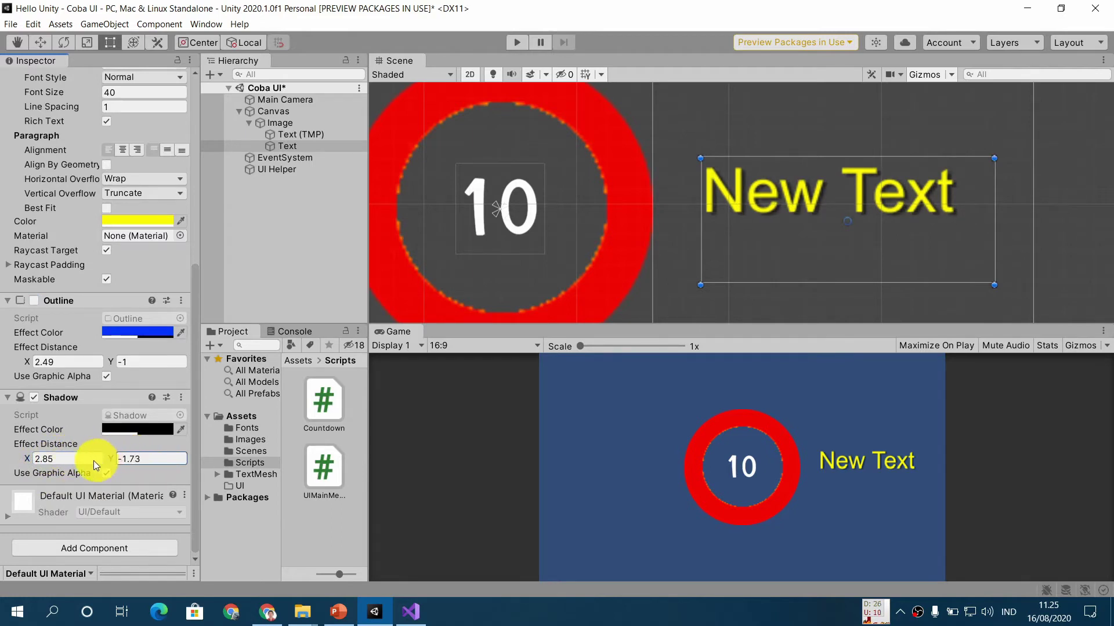
left_click_drag(27, 459, 91, 457)
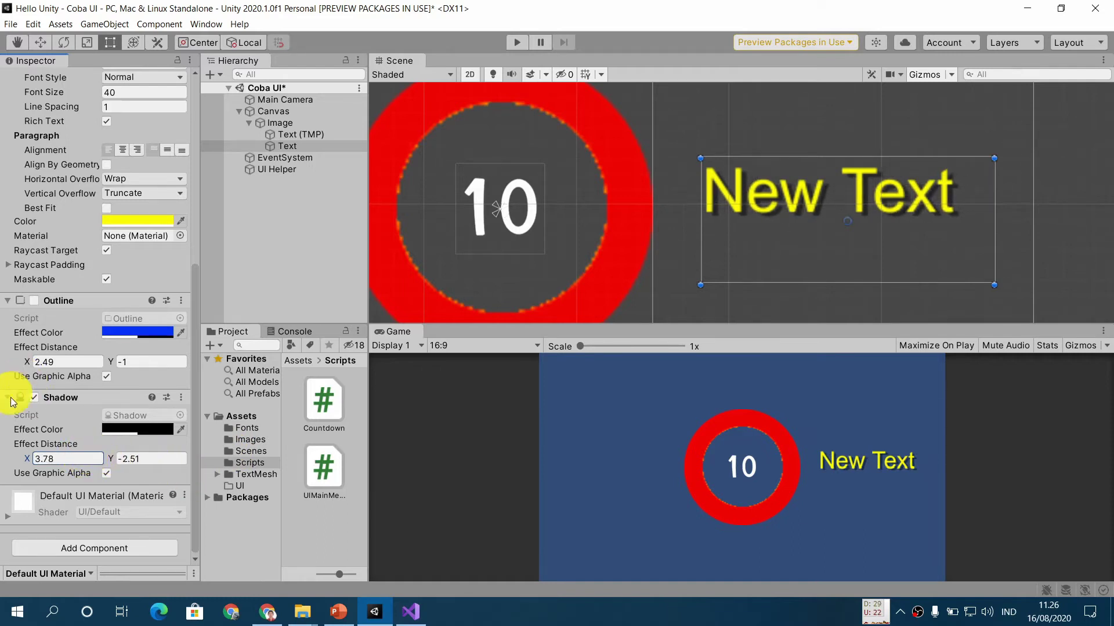
Toggle the New Text effects to compare them, leaving both Outline and Shadow enabled.
left_click(34, 398)
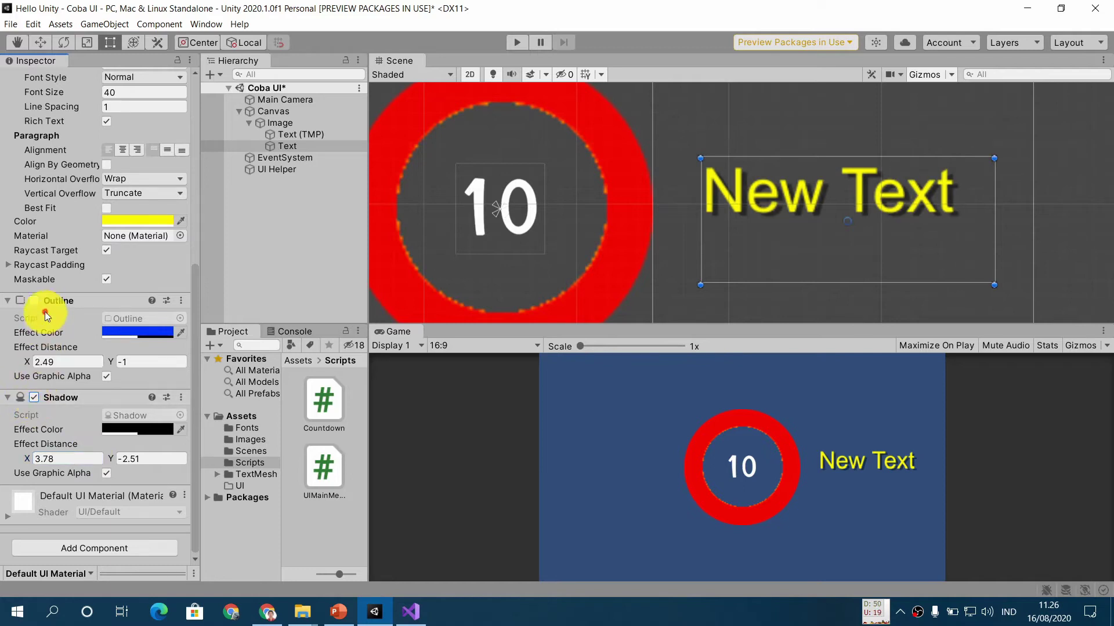
left_click(35, 301)
left_click(36, 400)
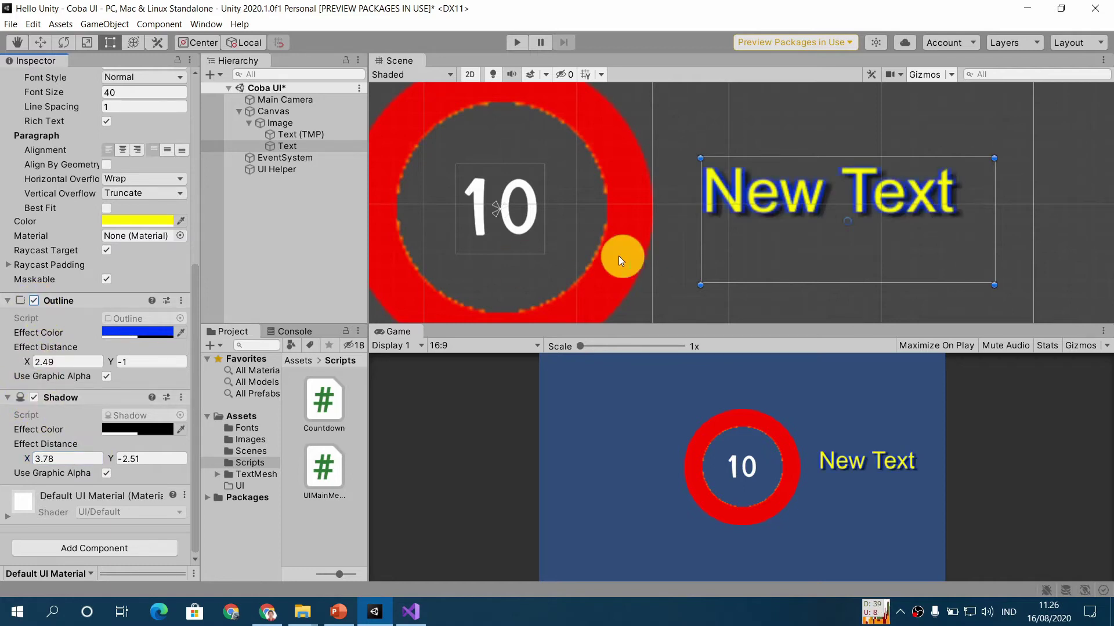
Remove the Outline effect component from the Text (TMP) object.
left_click(327, 134)
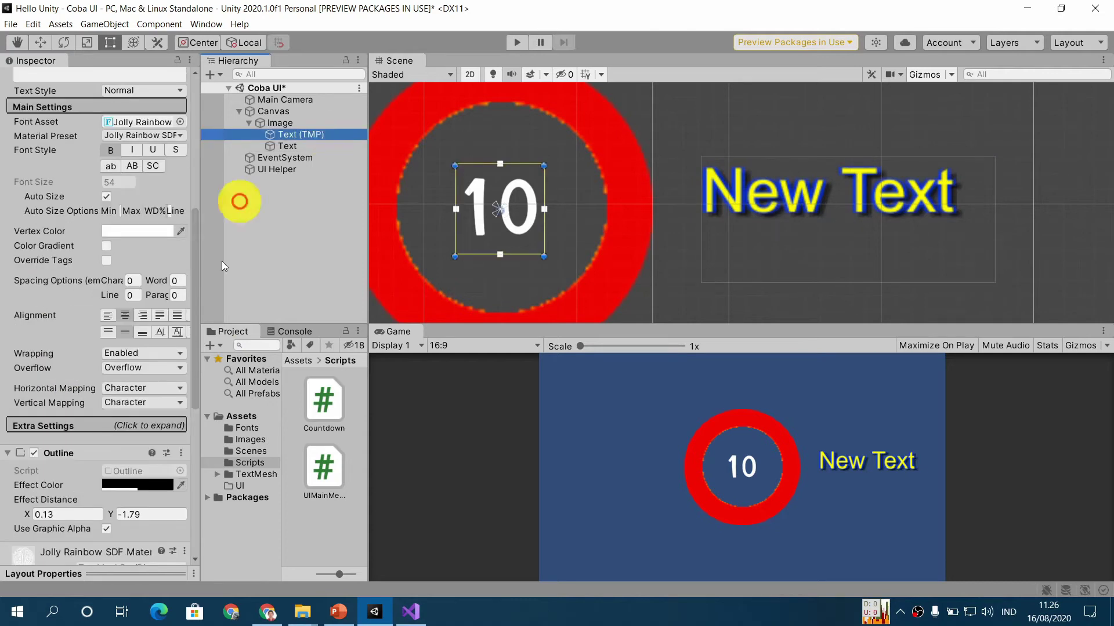
scroll(124, 333, "down", 10)
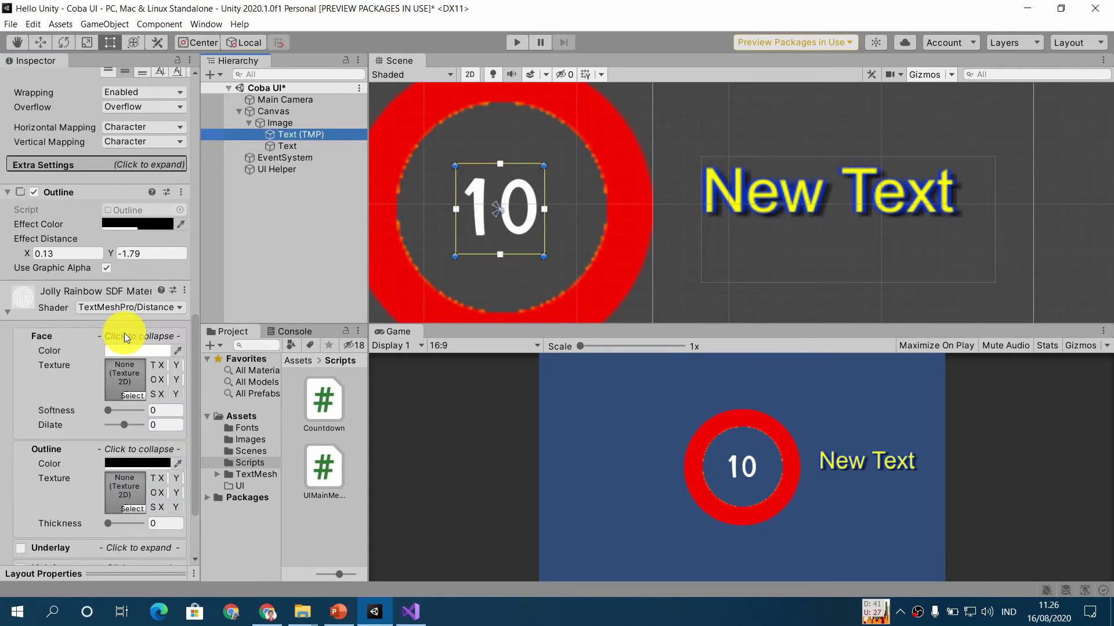
left_click(181, 192)
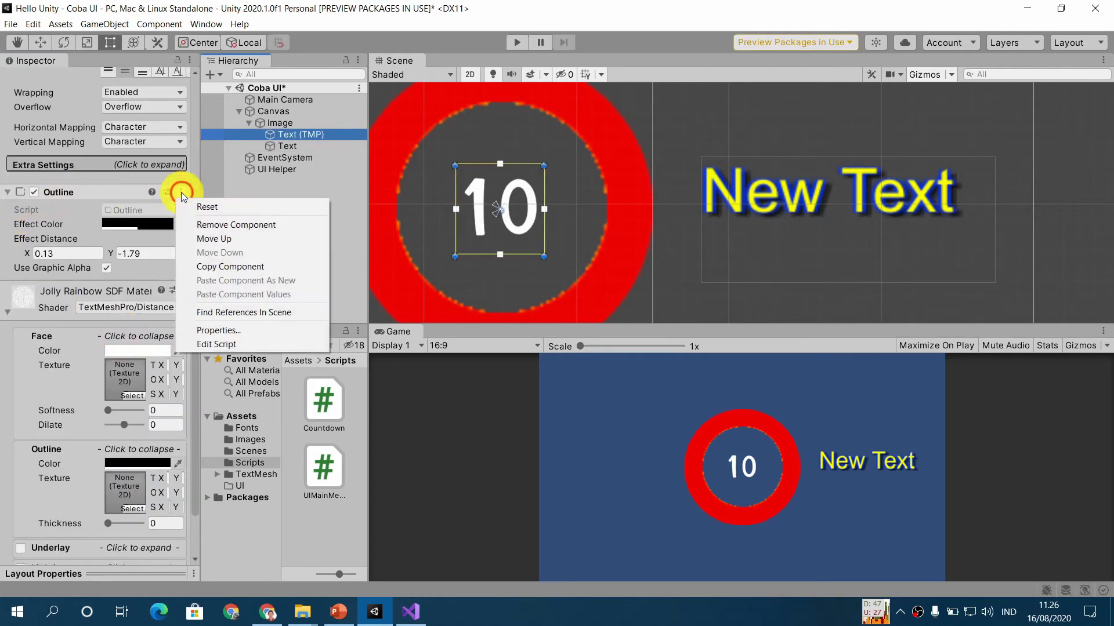
left_click(270, 227)
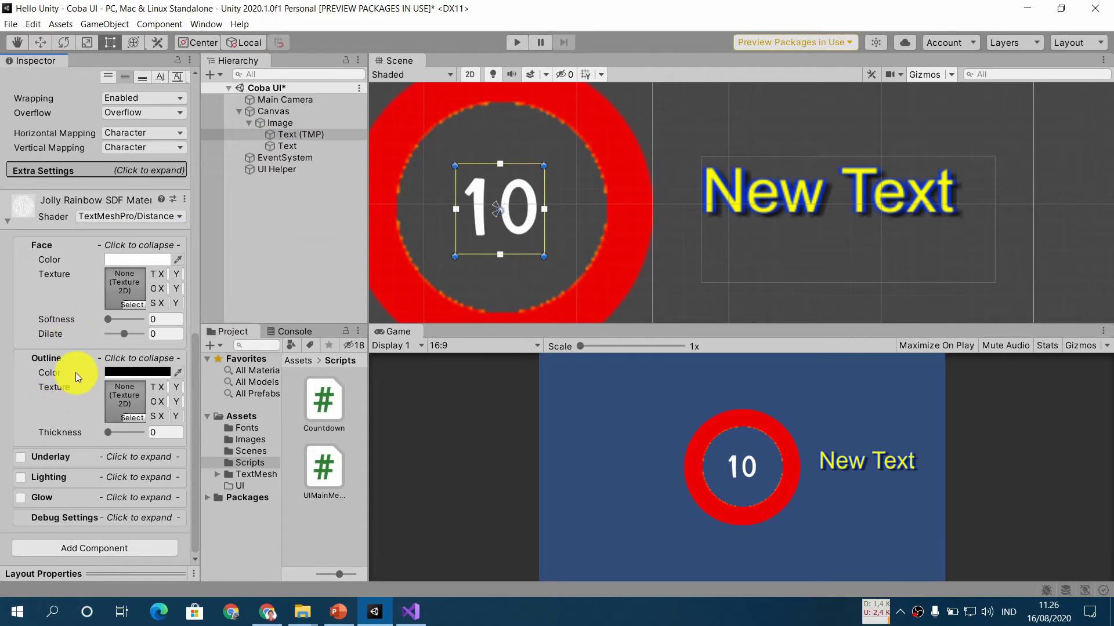
Enable a blue Glow on the Text (TMP) material with offset 0.57, inner 0.56, outer 0.6 and power 1.
scroll(75, 371, "up", 10)
scroll(76, 371, "down", 10)
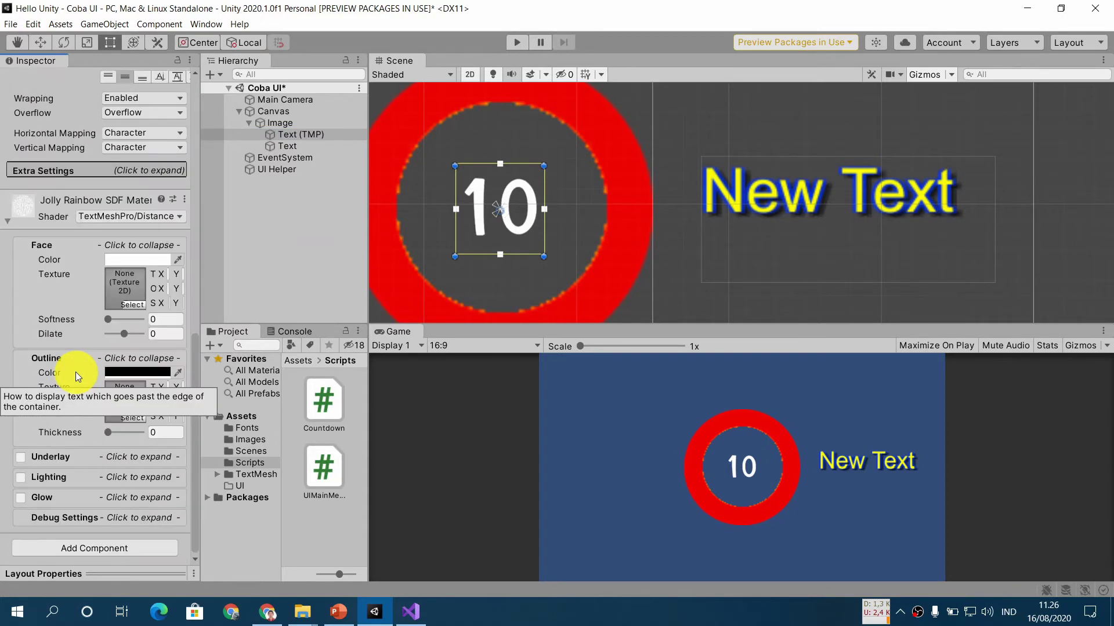
left_click(47, 498)
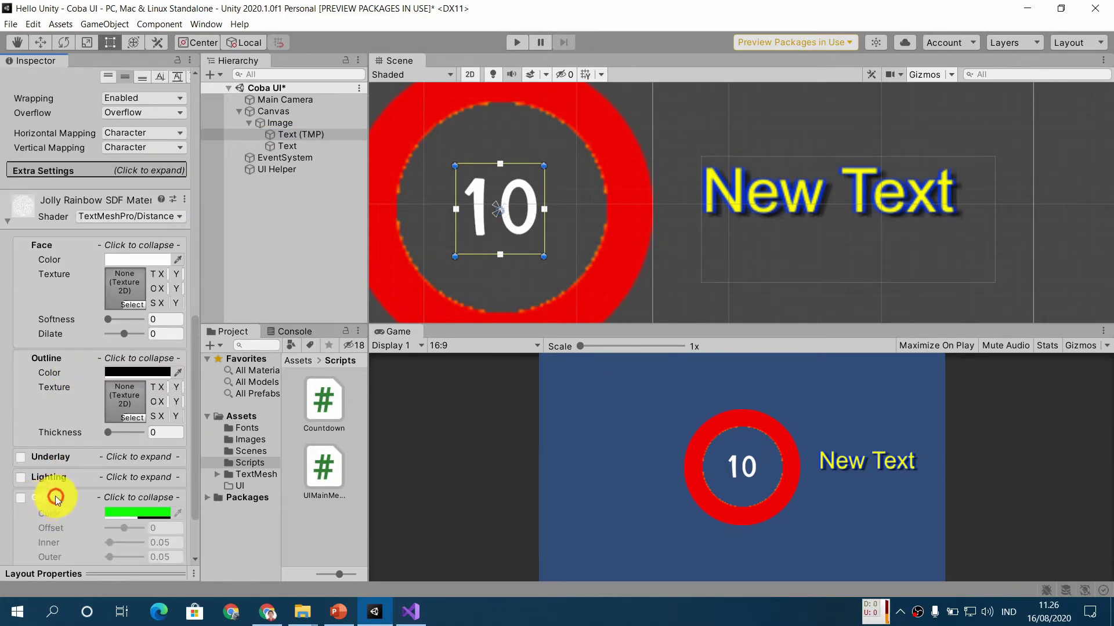
scroll(75, 437, "down", 3)
left_click(21, 420)
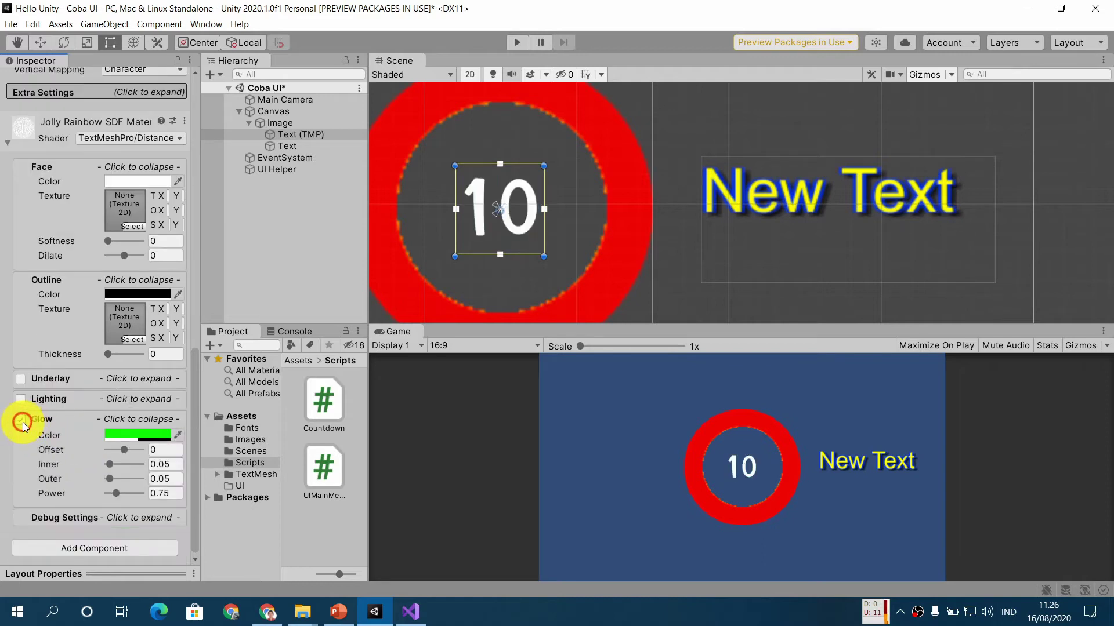
left_click(139, 434)
left_click_drag(191, 329, 130, 479)
left_click(300, 264)
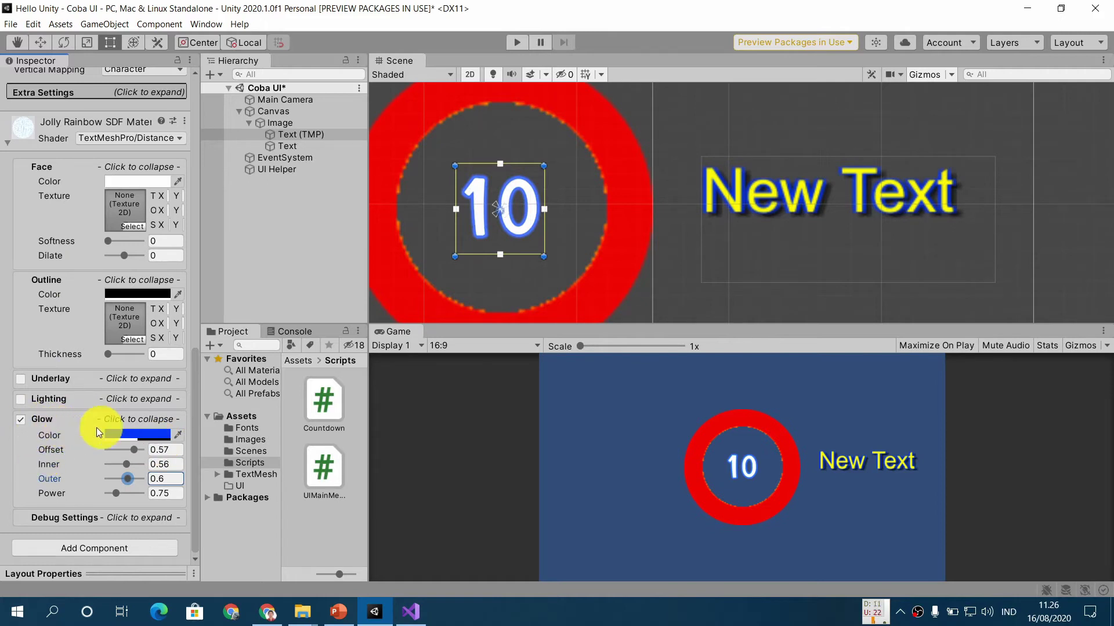
mouse_move(116, 492)
left_mouse_down()
mouse_move(146, 493)
mouse_move(97, 496)
left_mouse_up()
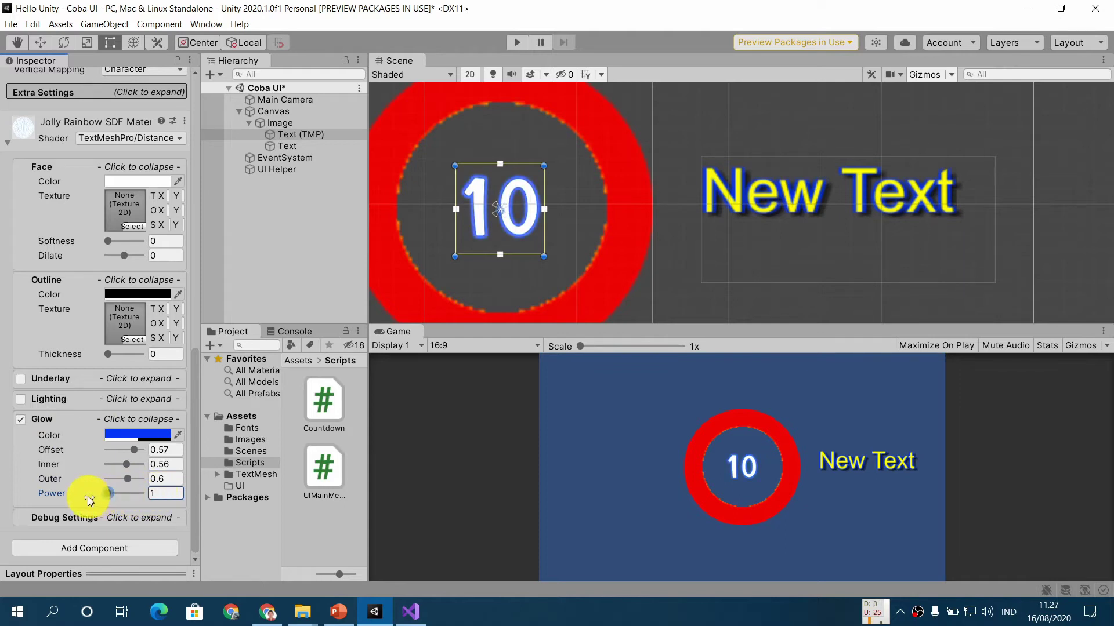
Try the Lighting effect on the Text (TMP) material, and switch off both Lighting and Glow.
left_click(24, 399)
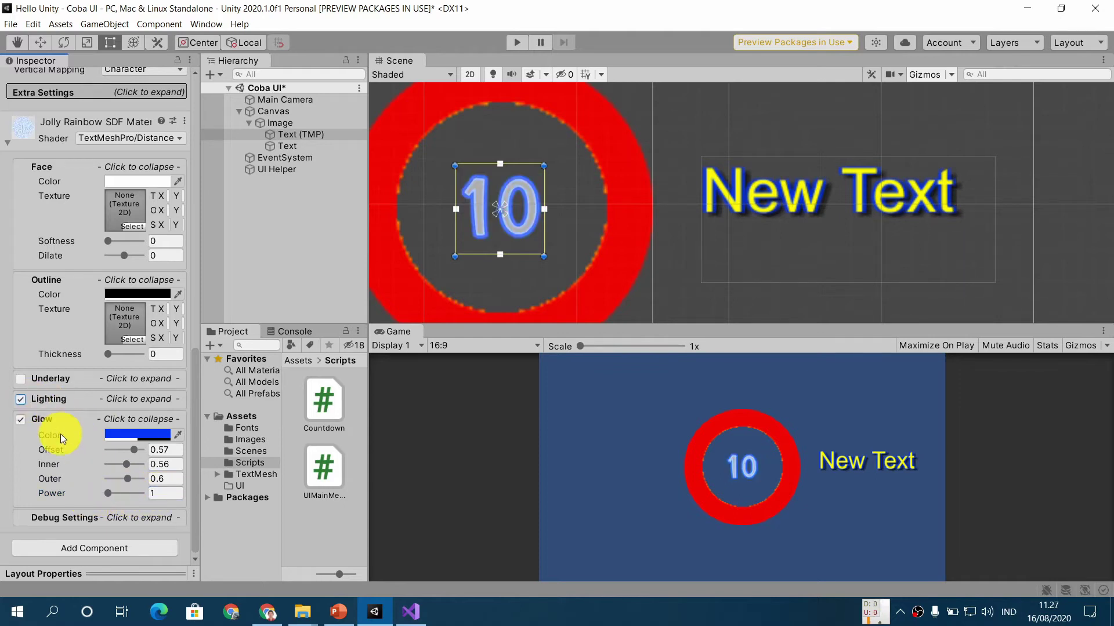
left_click(21, 419)
left_click(49, 398)
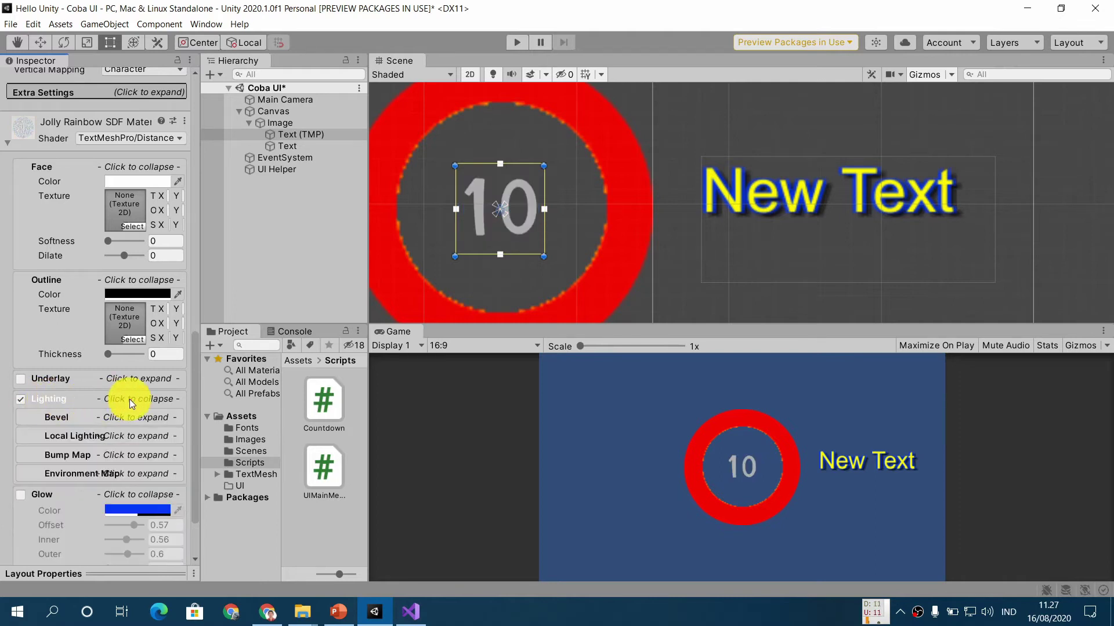
left_click(24, 398)
Enable Underlay on the Text (TMP) material with Offset X 1, Offset Y -1, Dilate 0.35 and Softness 0.
left_click(51, 378)
left_click(24, 379)
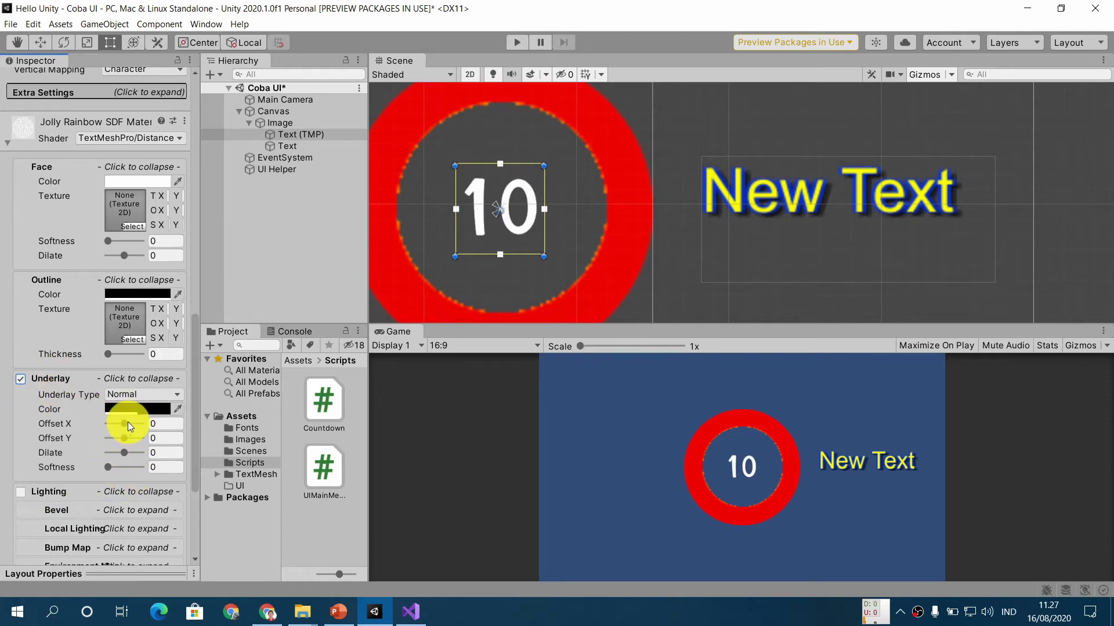
left_click_drag(126, 422, 138, 424)
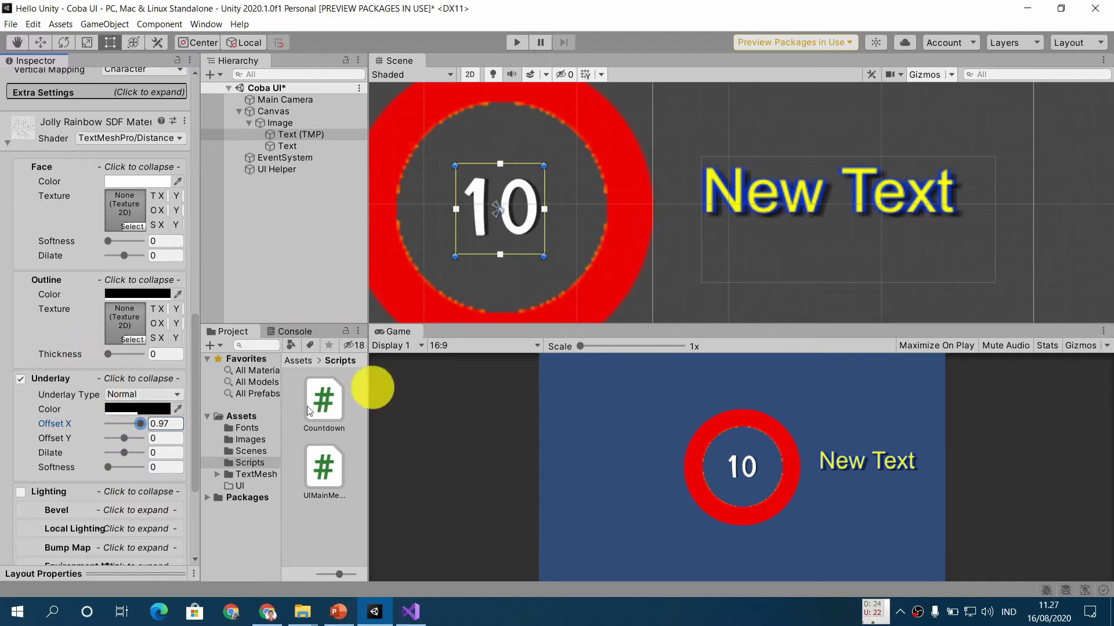
left_click_drag(127, 438, 151, 426)
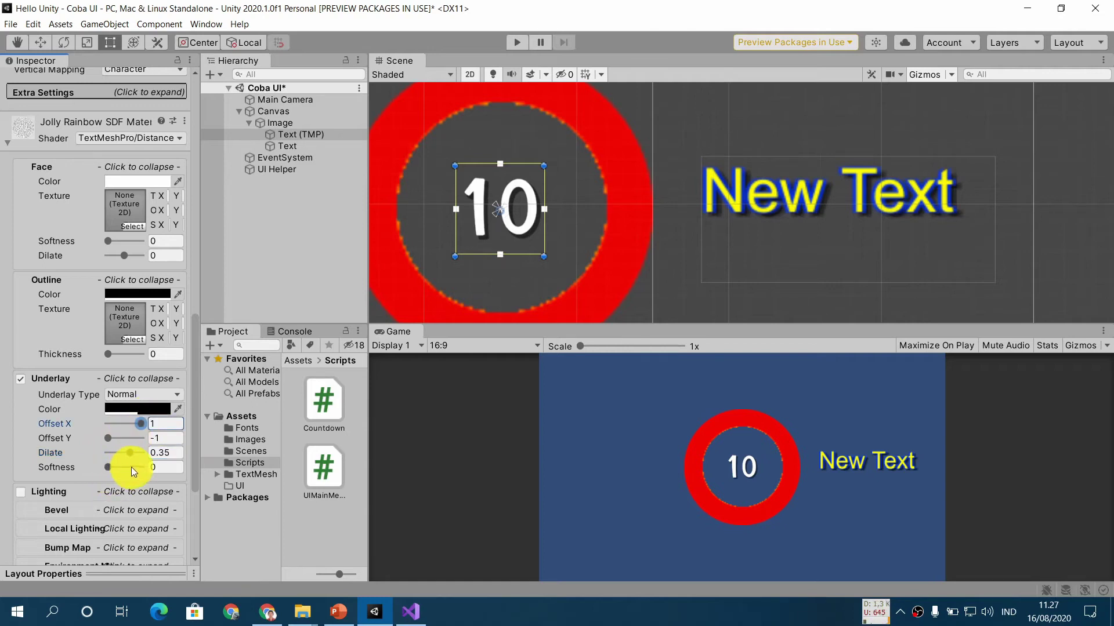
left_click_drag(110, 465, 82, 467)
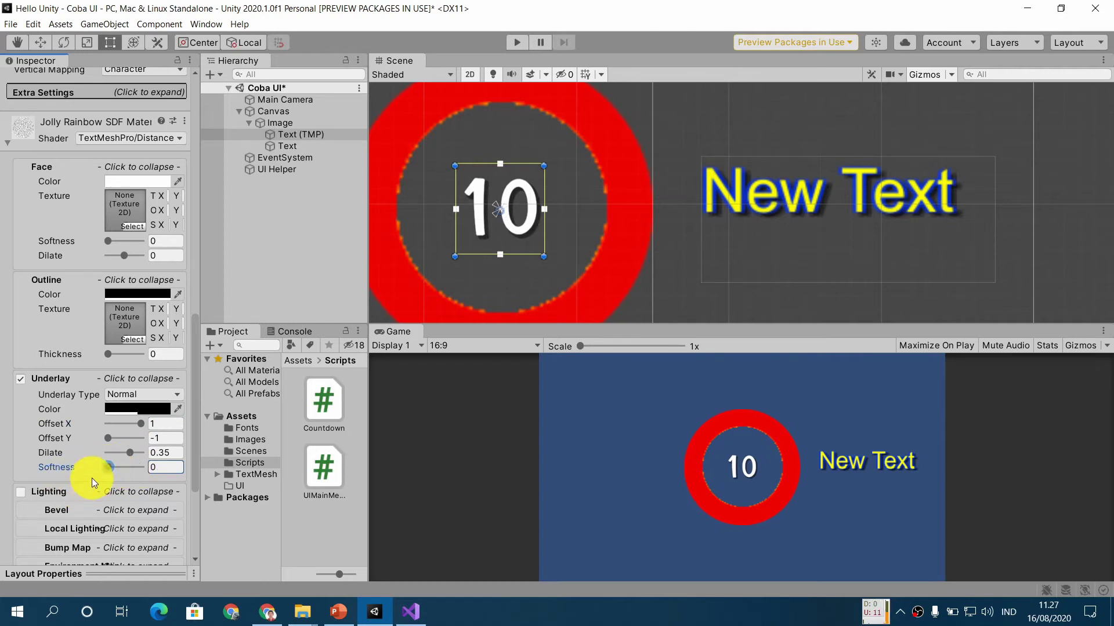
Set the Text (TMP) material's Underlay Type to Inner.
left_click(177, 396)
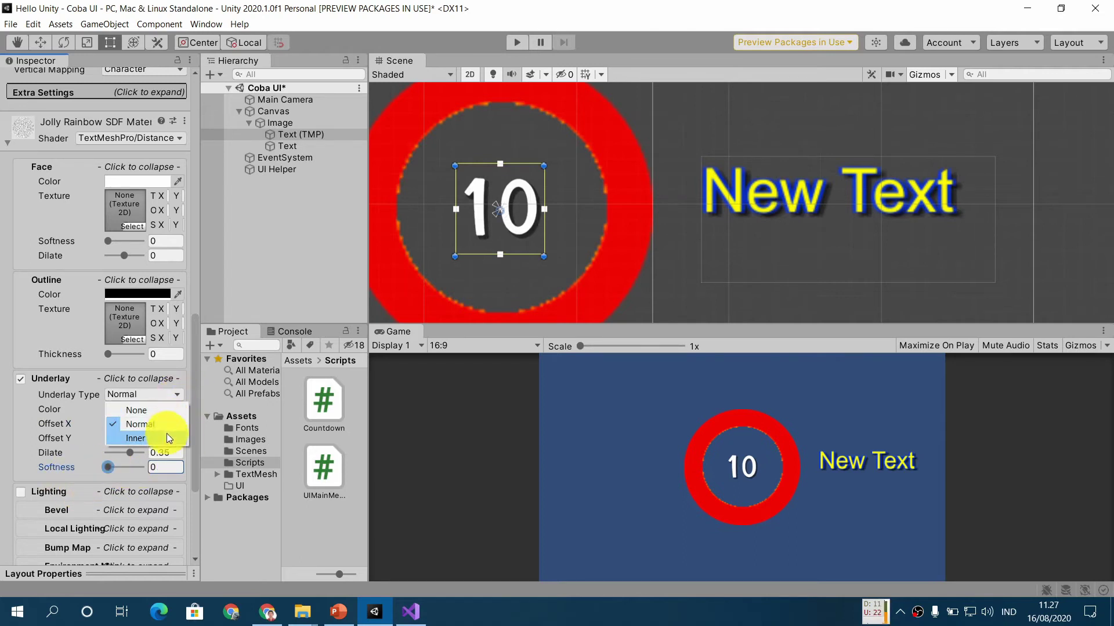
left_click(165, 438)
left_click(177, 394)
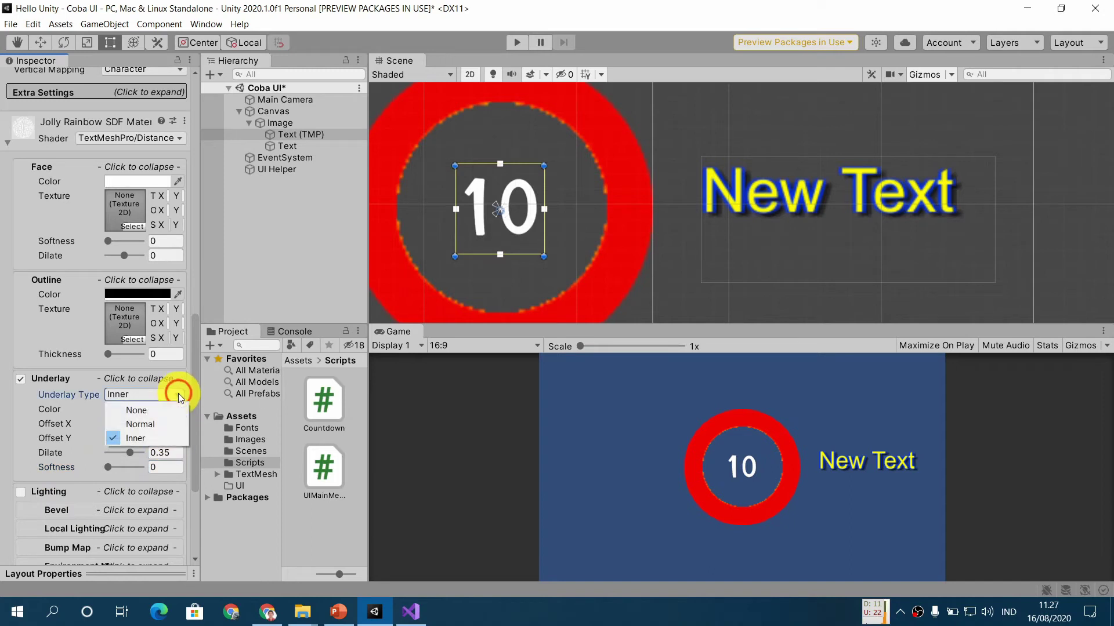
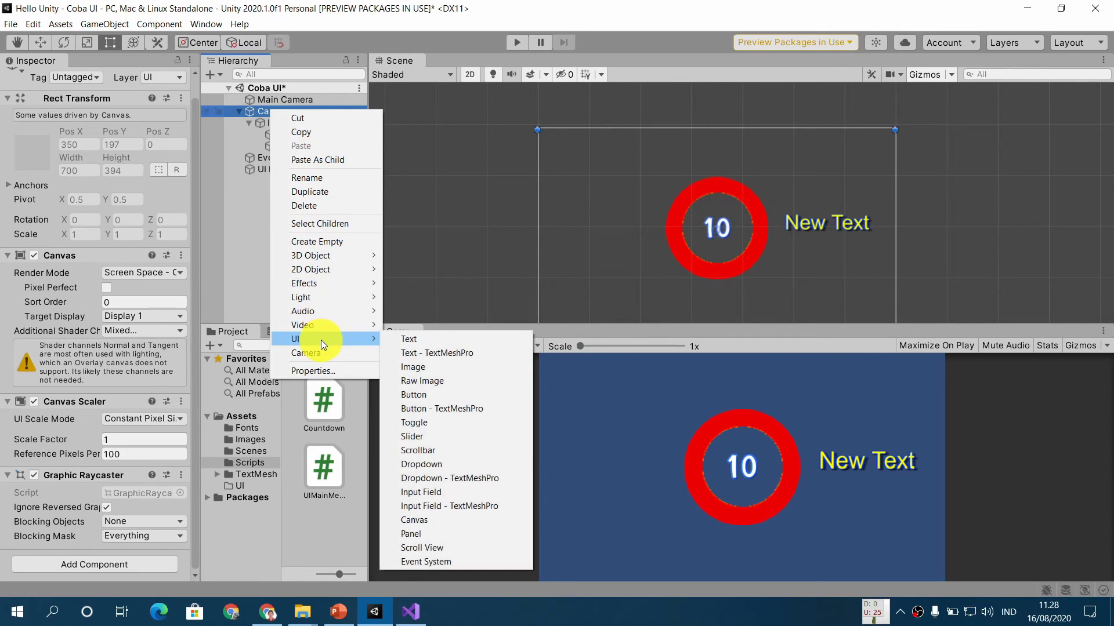
Add a UI Panel to the Canvas and bring the whole panel into view in the scene.
left_click(462, 534)
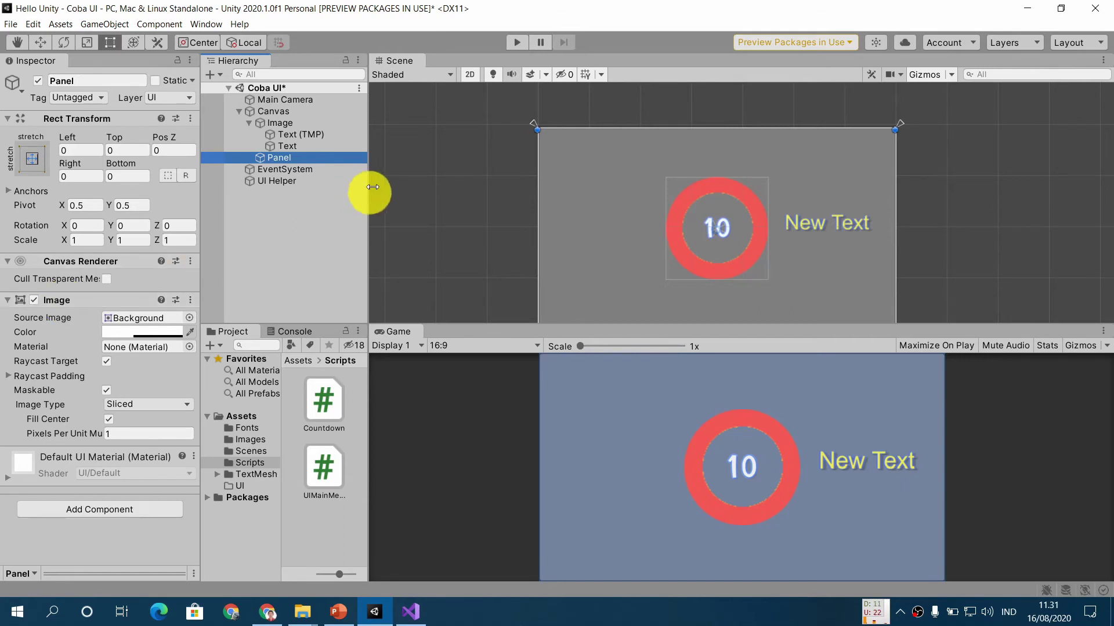
scroll(458, 180, "down", 3)
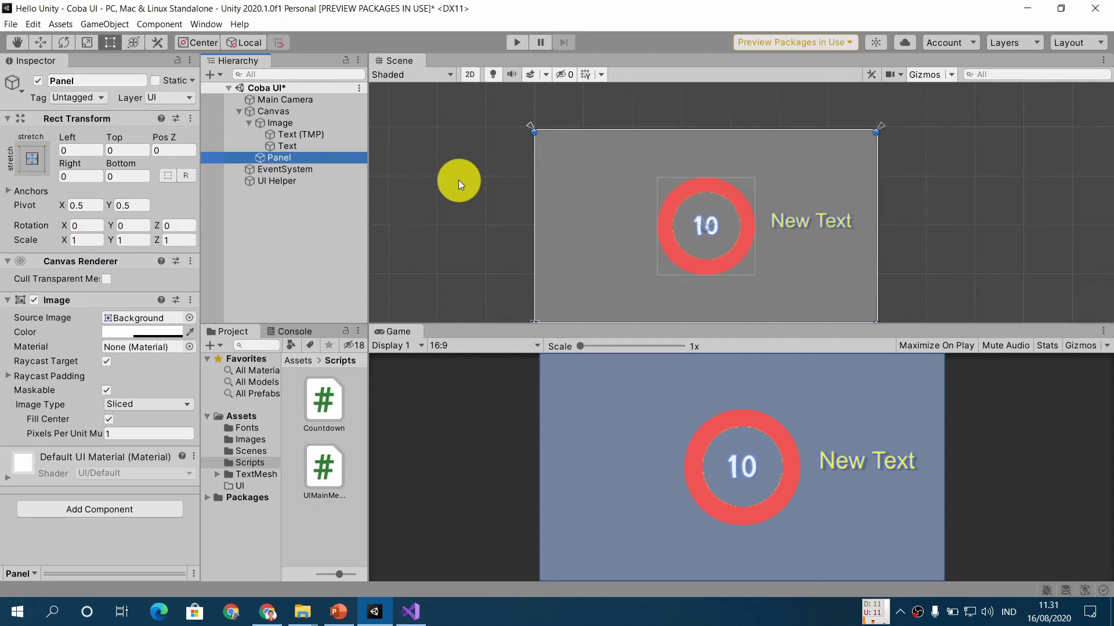
middle_click_drag(461, 214, 459, 187)
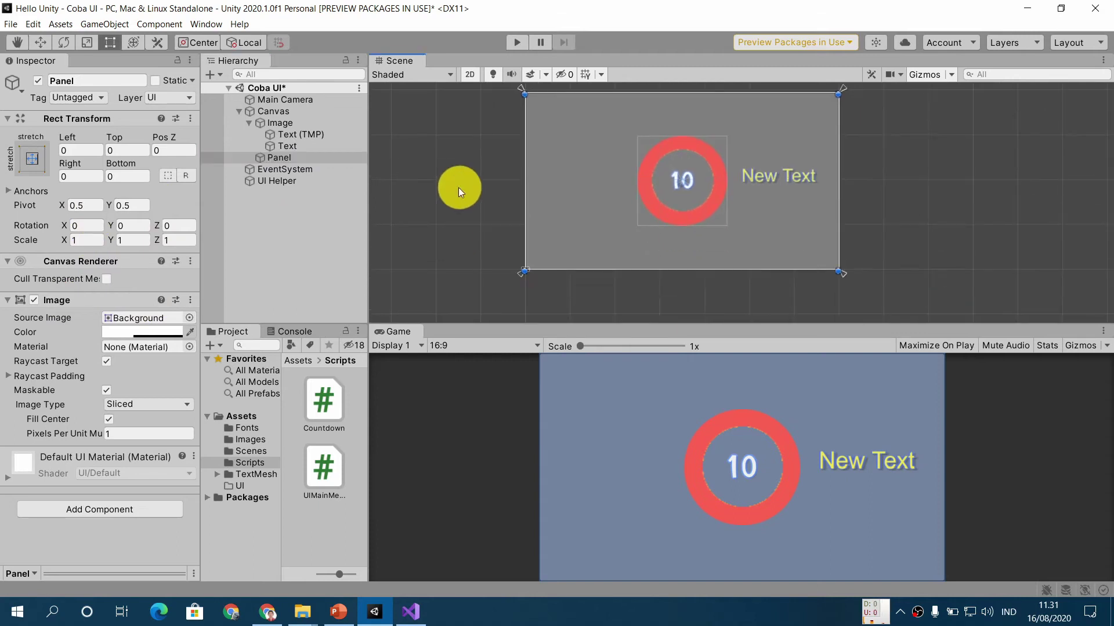
Make the Image object, with its two text children, a child of the Panel.
left_click(294, 124)
left_click_drag(287, 121, 298, 155)
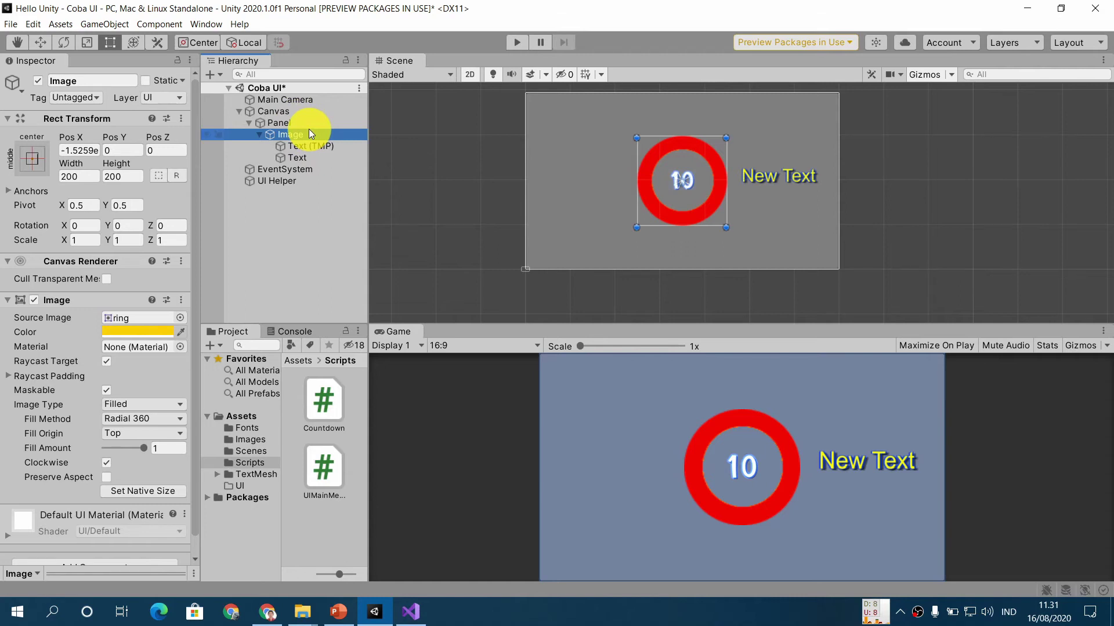
key("ctrl+z")
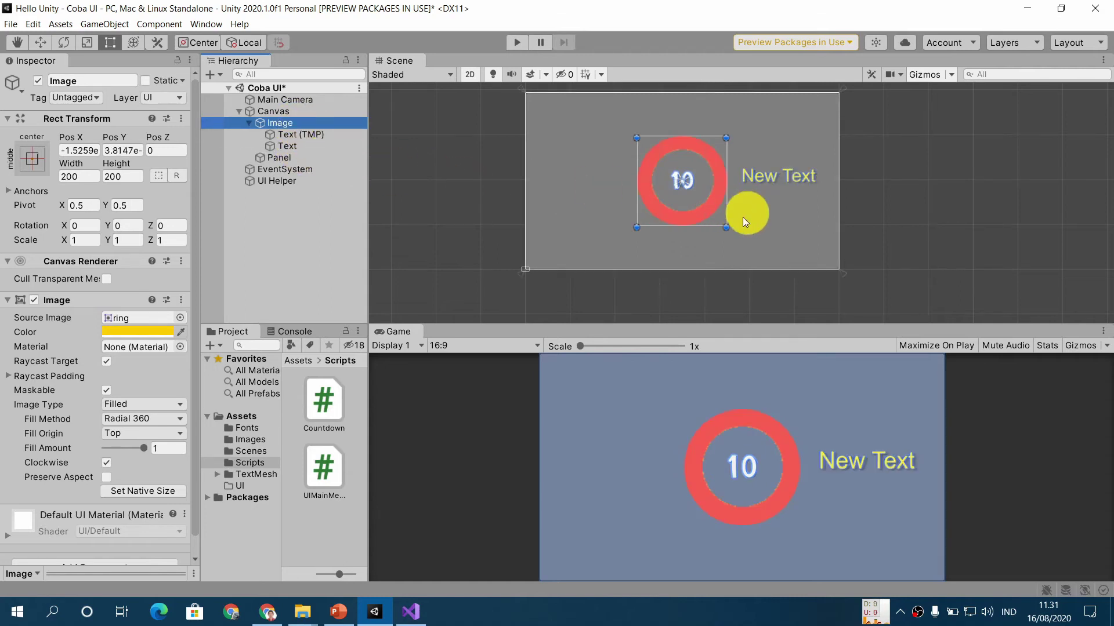
left_click_drag(294, 123, 302, 159)
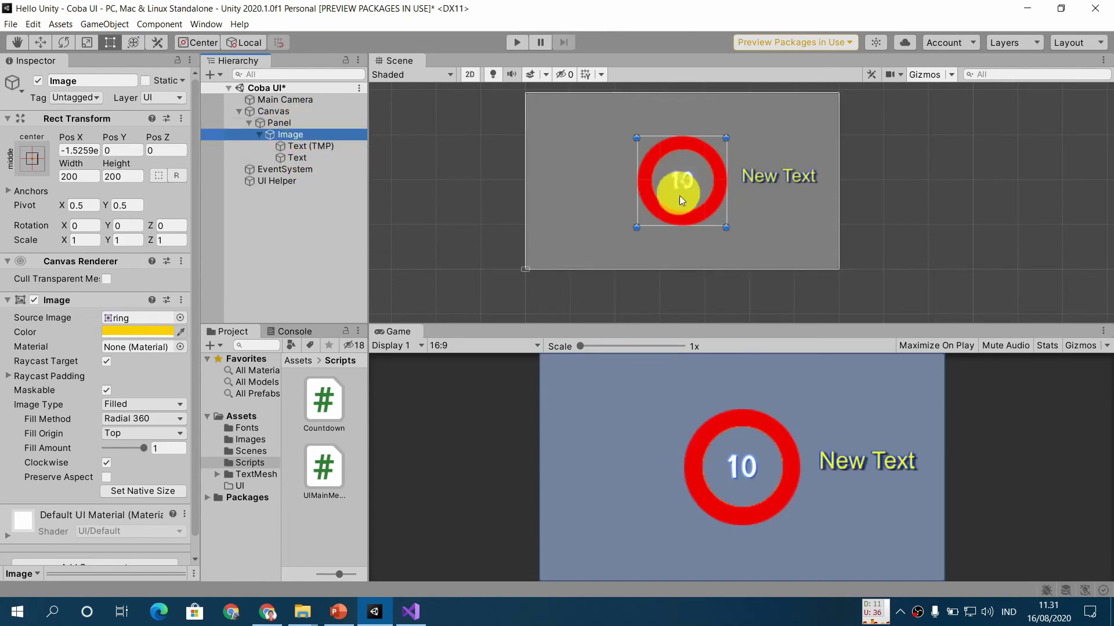
Move the Image ring, with its two texts, to the upper-left area of the Panel.
left_click(669, 151)
left_click_drag(670, 154, 577, 124)
Set the Panel's Source Image to the shot_boss sprite from the Images folder.
left_click(315, 125)
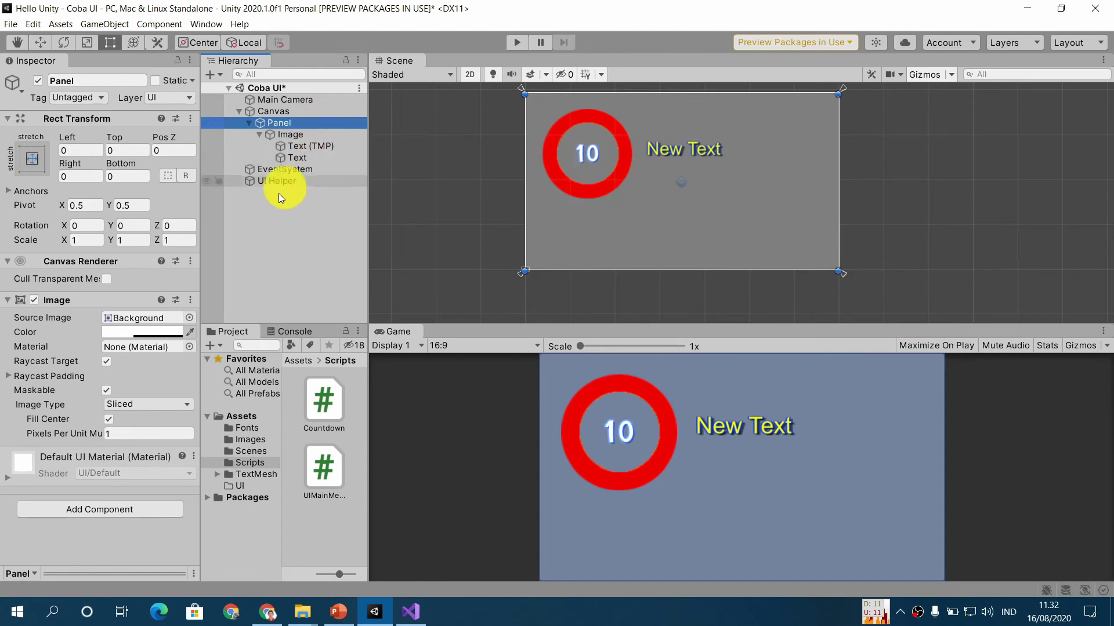
left_click(264, 437)
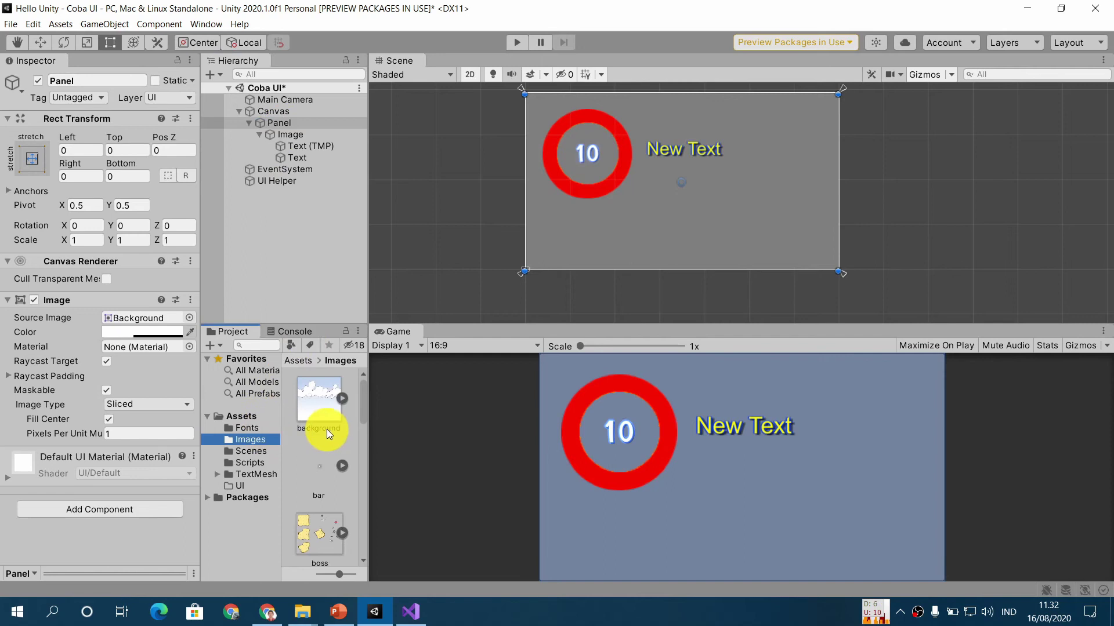
scroll(326, 430, "down", 5)
scroll(326, 429, "down", 3)
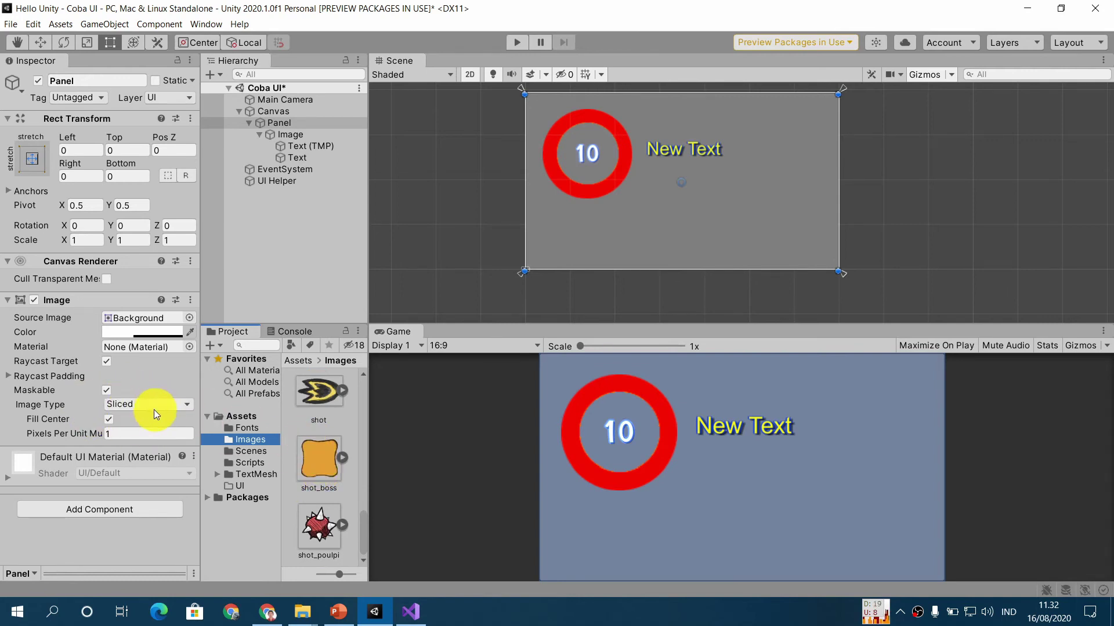
left_click(315, 461)
left_click_drag(315, 460, 150, 321)
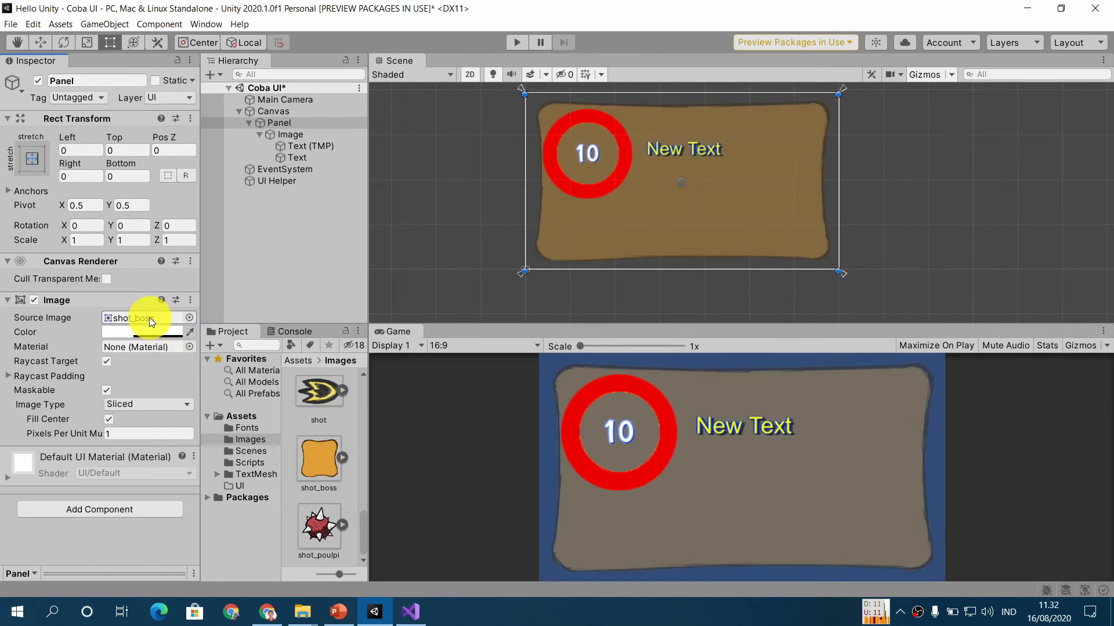
Raise the Panel image colour's alpha to about 201.
left_click(167, 336)
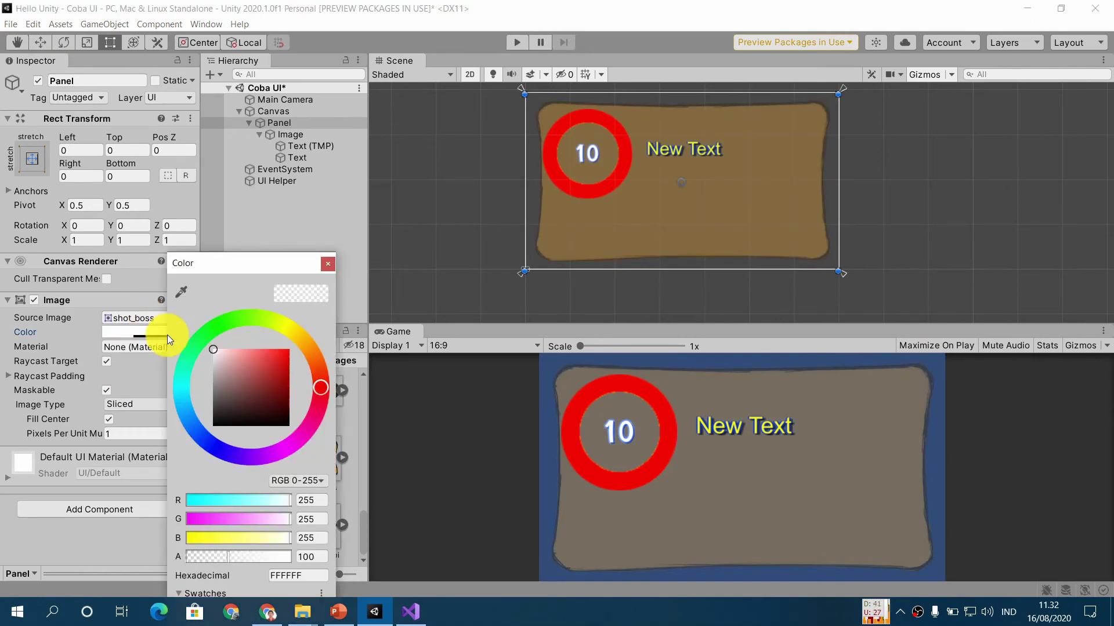
left_click_drag(247, 263, 238, 187)
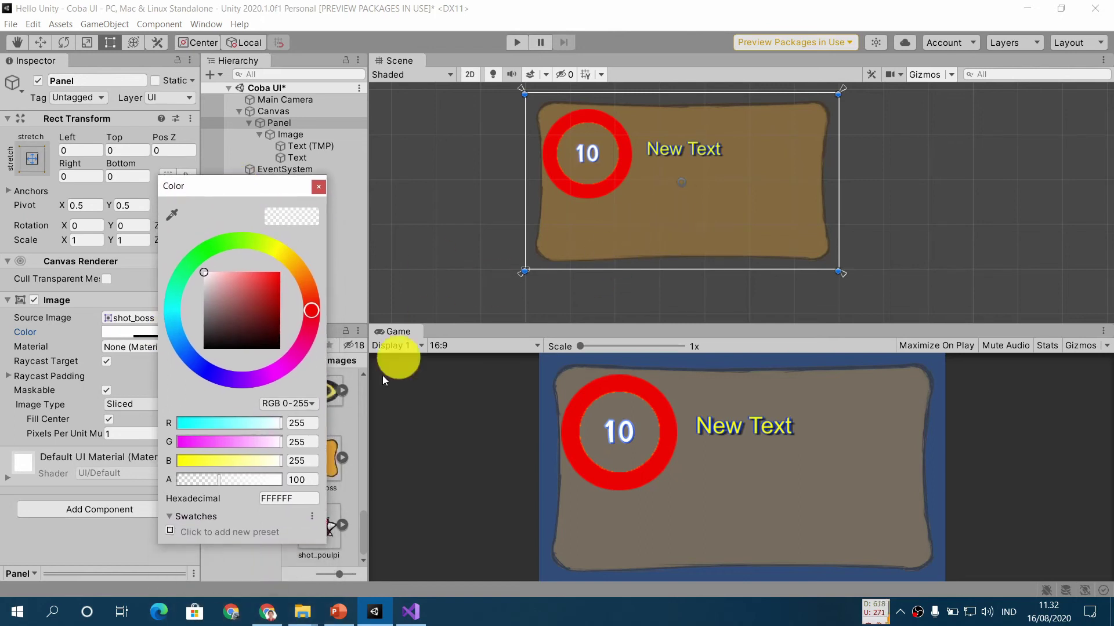
left_click_drag(221, 485, 259, 482)
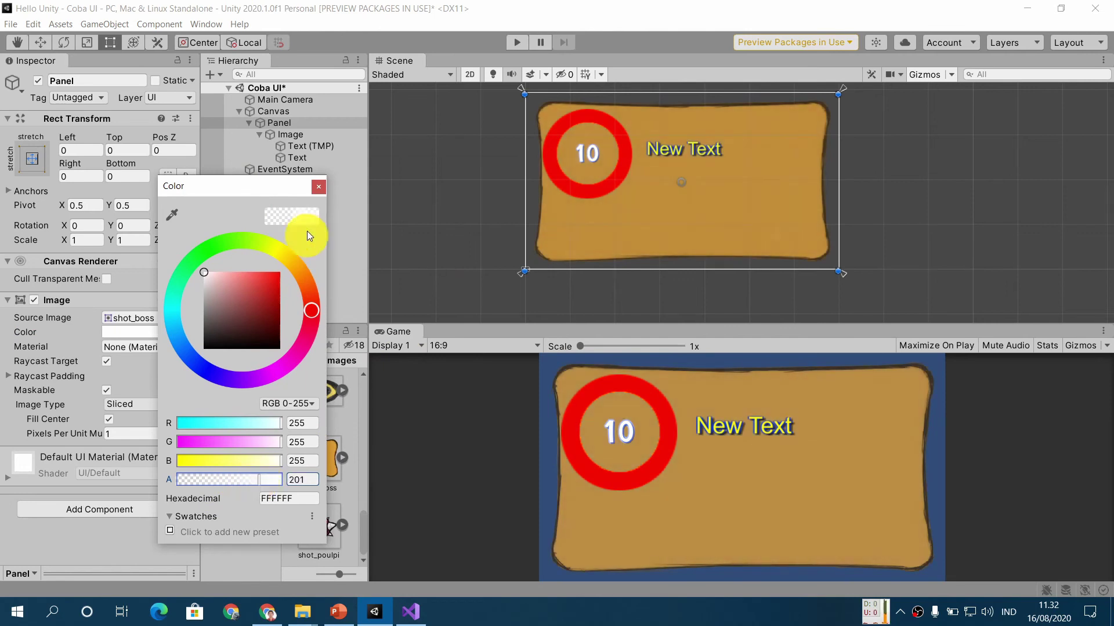
left_click(322, 186)
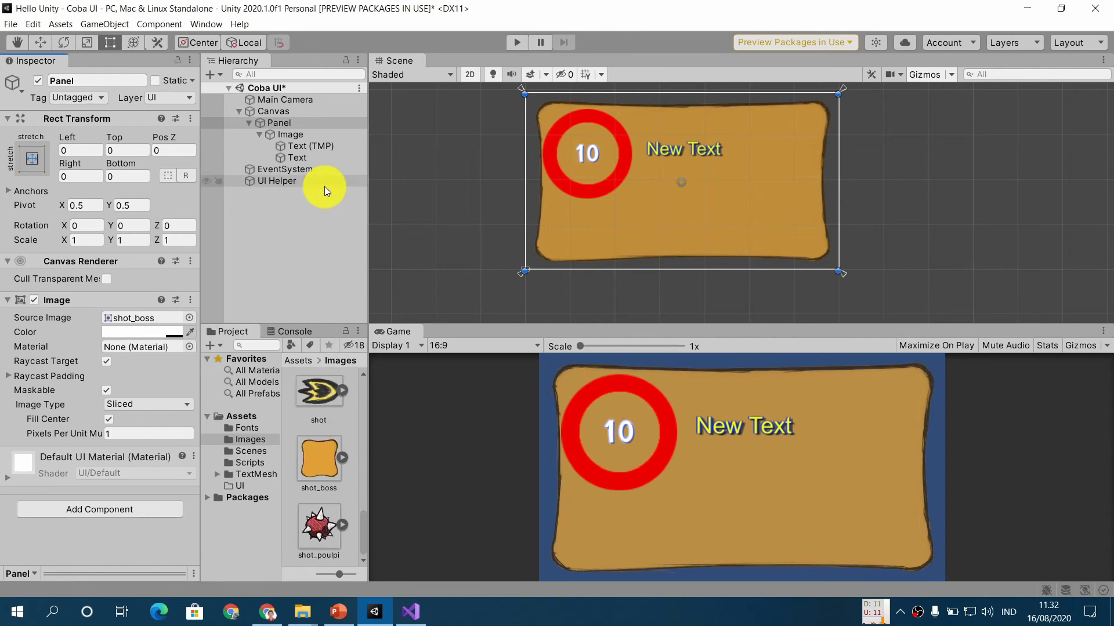
Anchor the Panel to middle center and shrink it inward from its upper-left and lower-right corners.
scroll(459, 187, "up", 1)
middle_click_drag(466, 167, 435, 197)
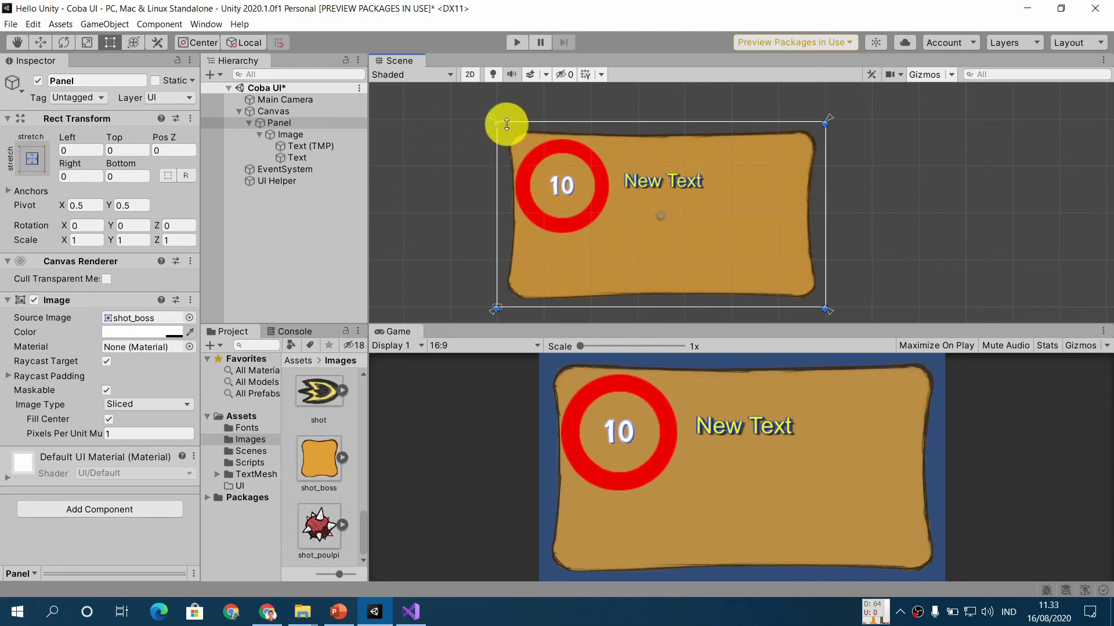
left_click(32, 158)
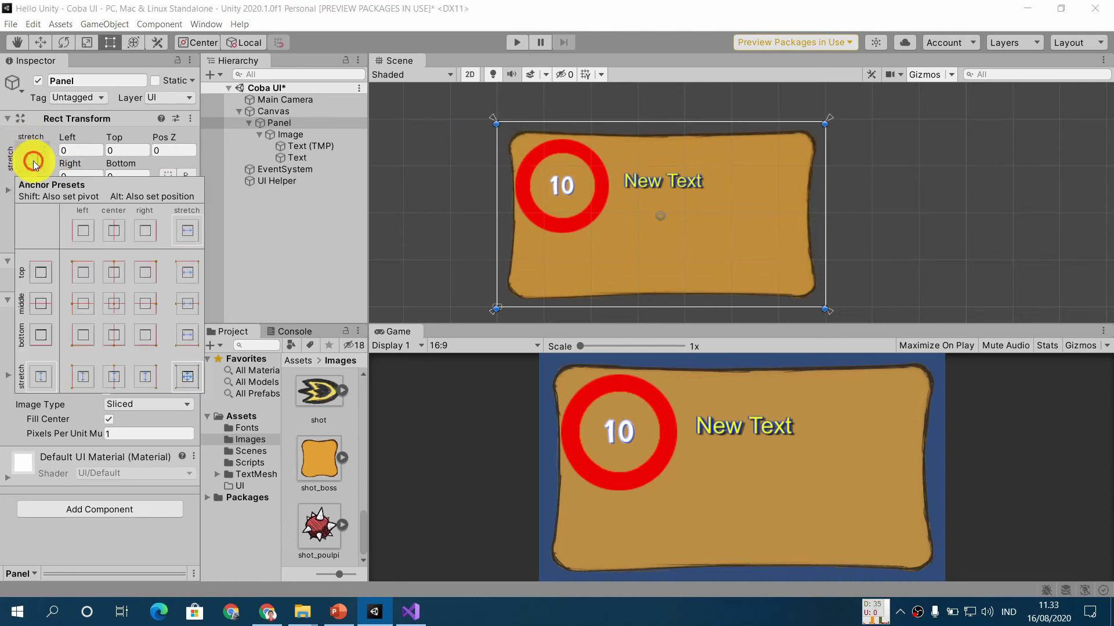
left_click(115, 304)
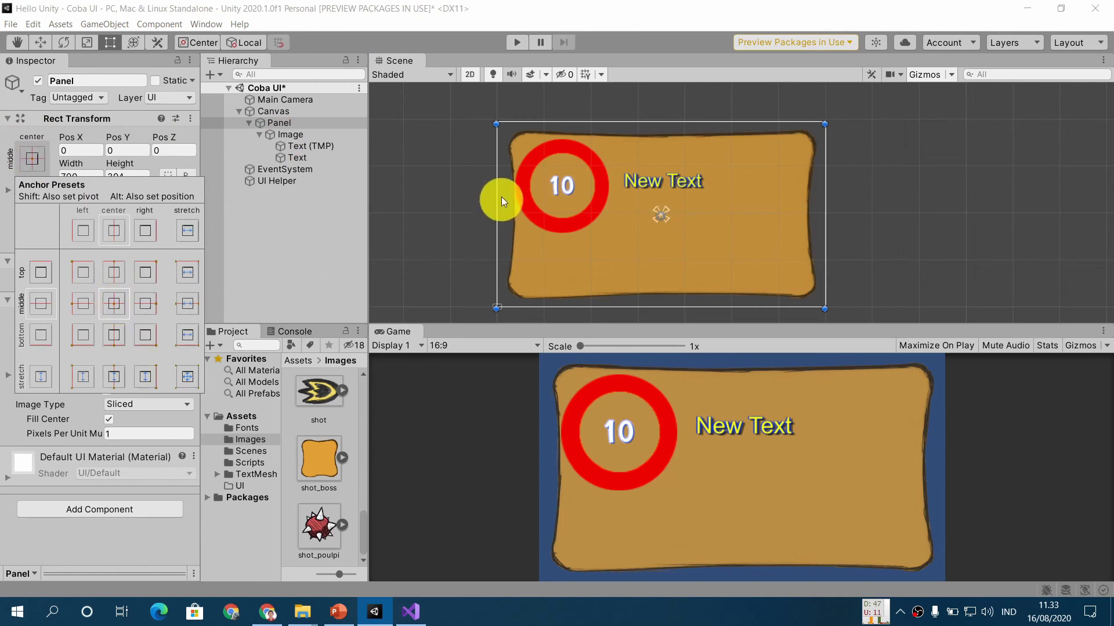
left_click_drag(497, 122, 552, 148)
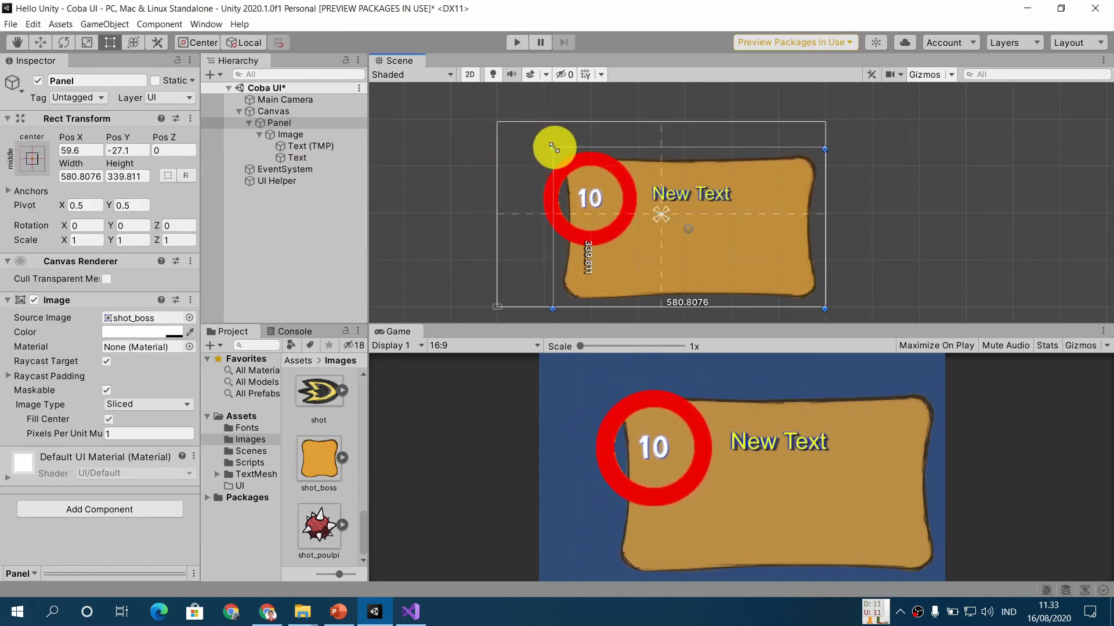
left_click_drag(825, 307, 780, 266)
Spread the Panel's anchors from the canvas centre out to the corners of the resized Panel.
left_click_drag(655, 210, 489, 144)
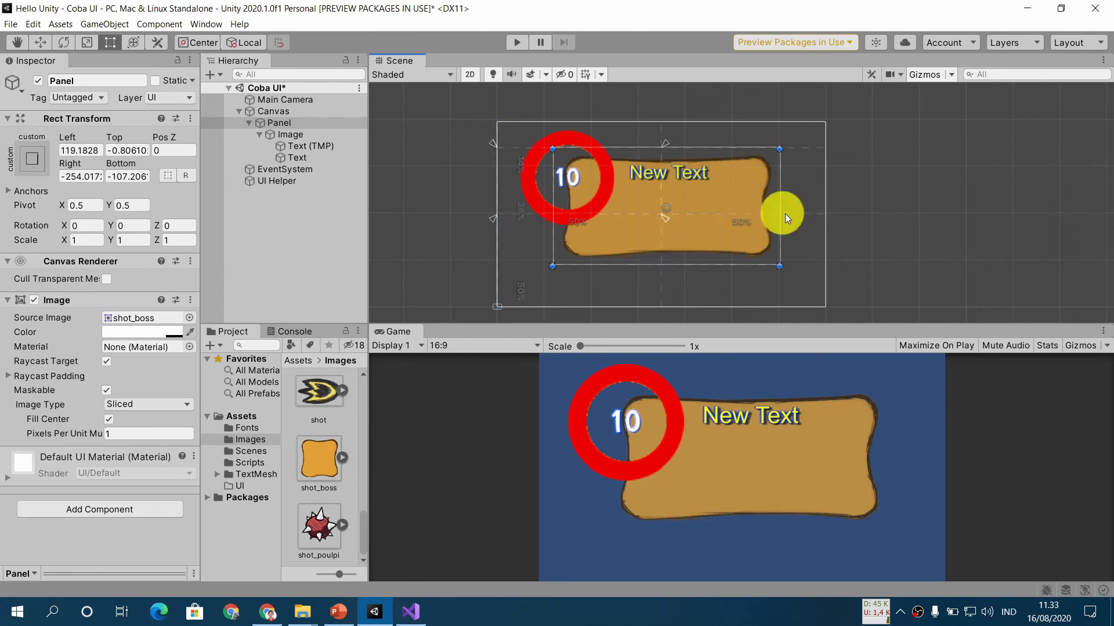
left_click_drag(665, 219, 780, 266)
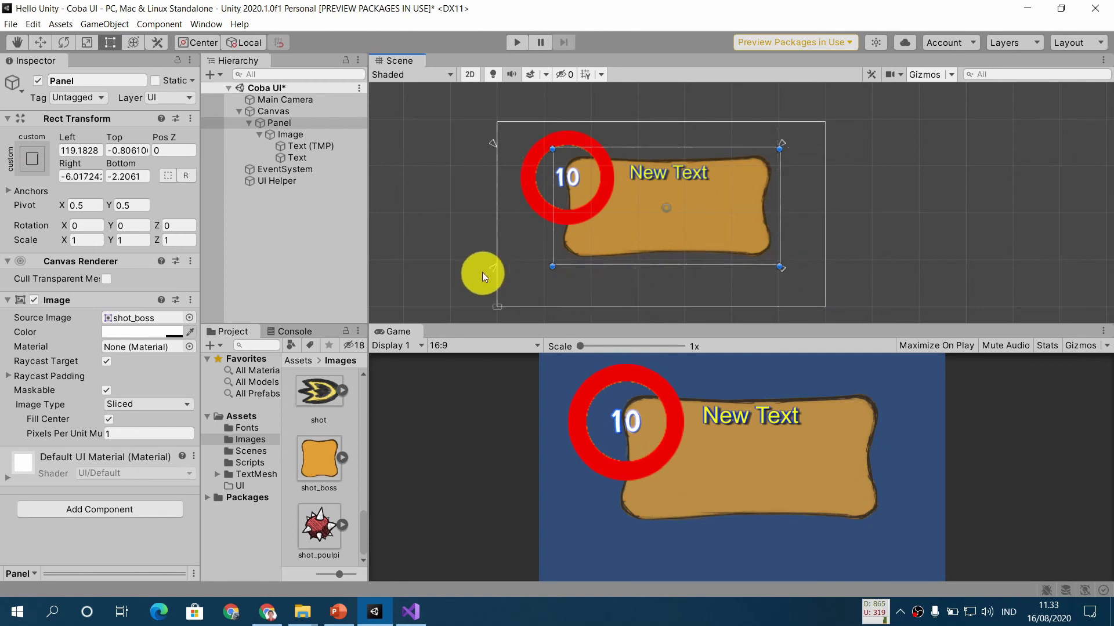
left_click_drag(496, 266, 550, 268)
left_click_drag(558, 152, 551, 149)
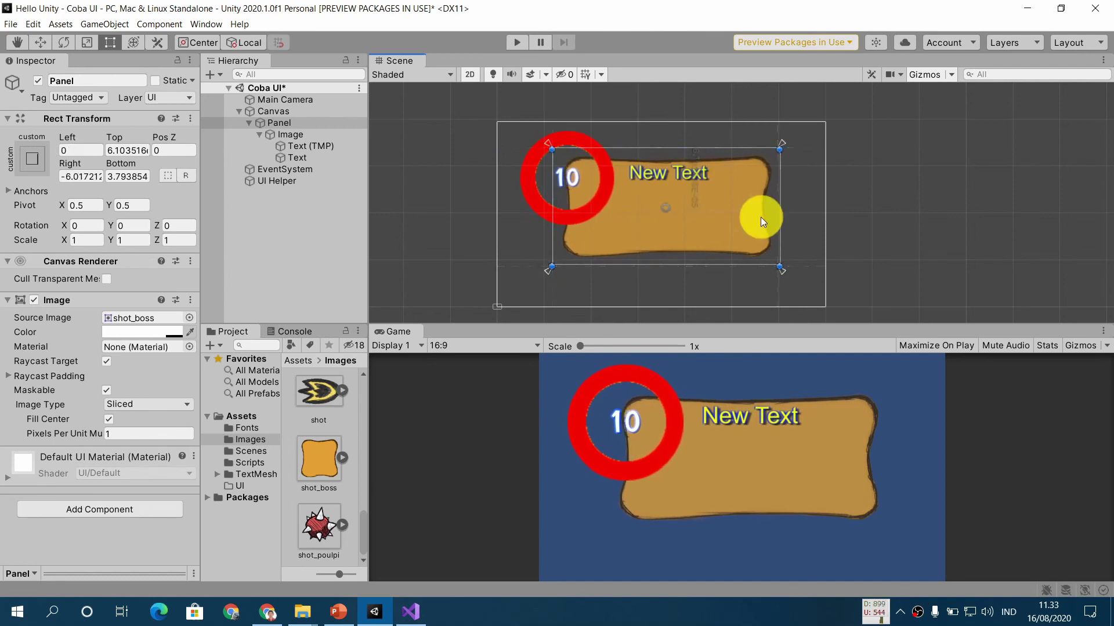
mouse_move(776, 265)
left_mouse_down()
mouse_move(758, 251)
mouse_move(771, 266)
left_mouse_up()
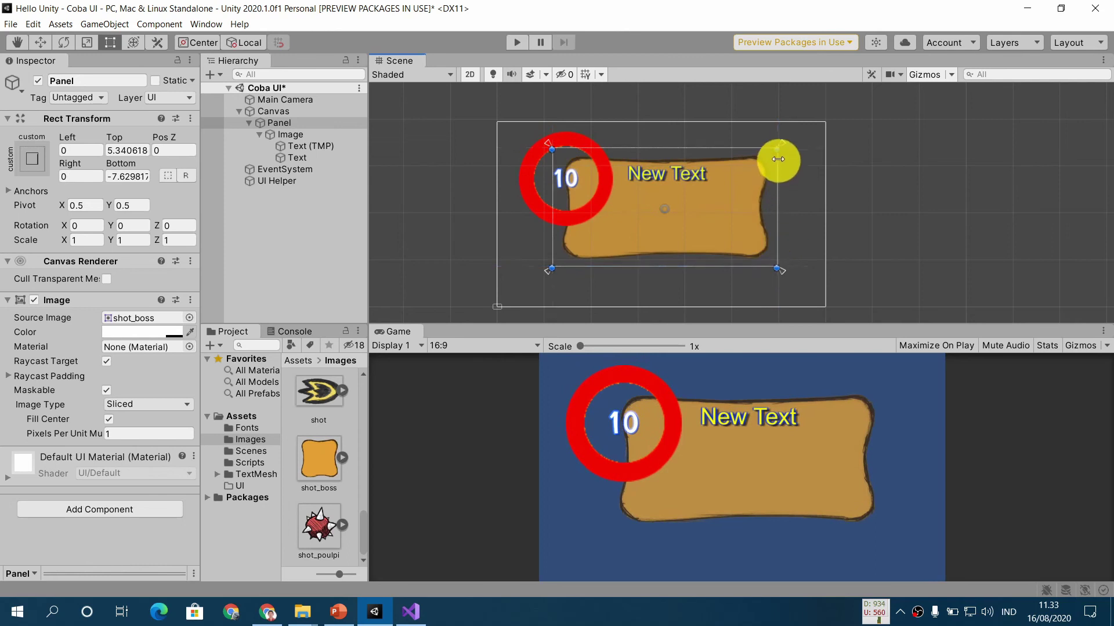
mouse_move(778, 155)
left_mouse_down()
mouse_move(768, 155)
mouse_move(778, 143)
mouse_move(773, 155)
left_mouse_up()
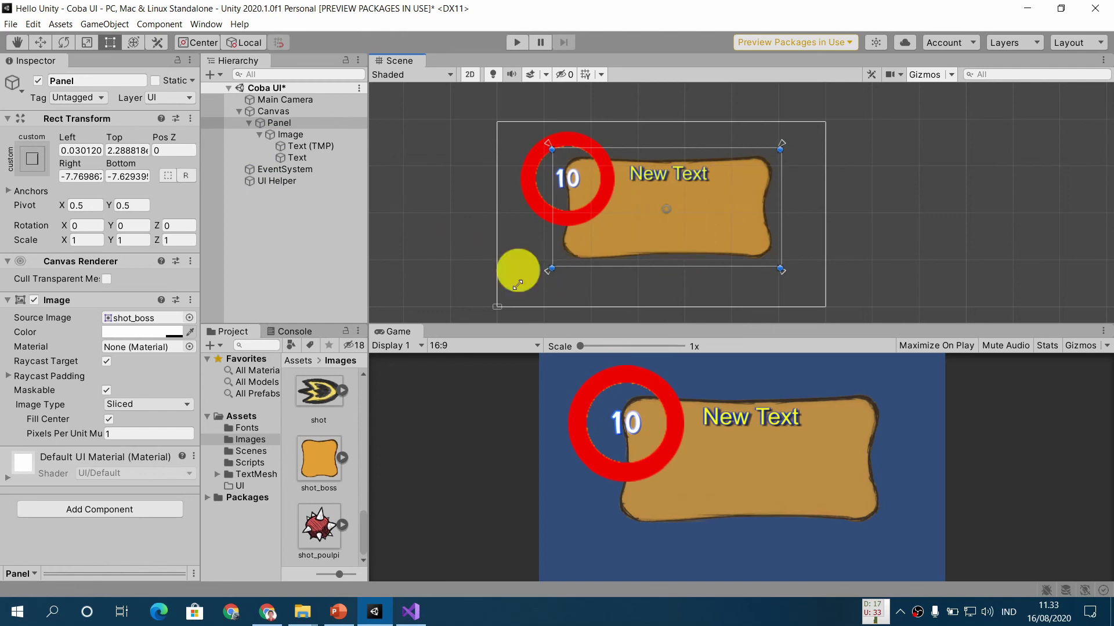
Move the Panel's left, right and lower anchors outward, leaving a margin between them and the Panel's edges.
left_click_drag(546, 270, 522, 284)
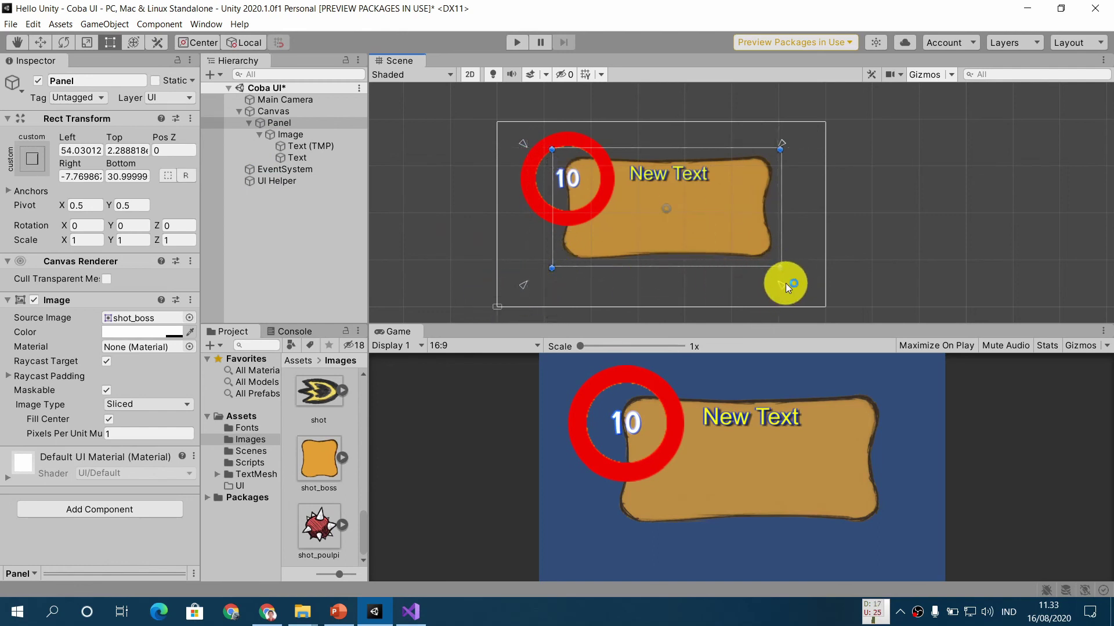
left_click(785, 283)
left_click(742, 225)
left_click_drag(784, 286, 807, 288)
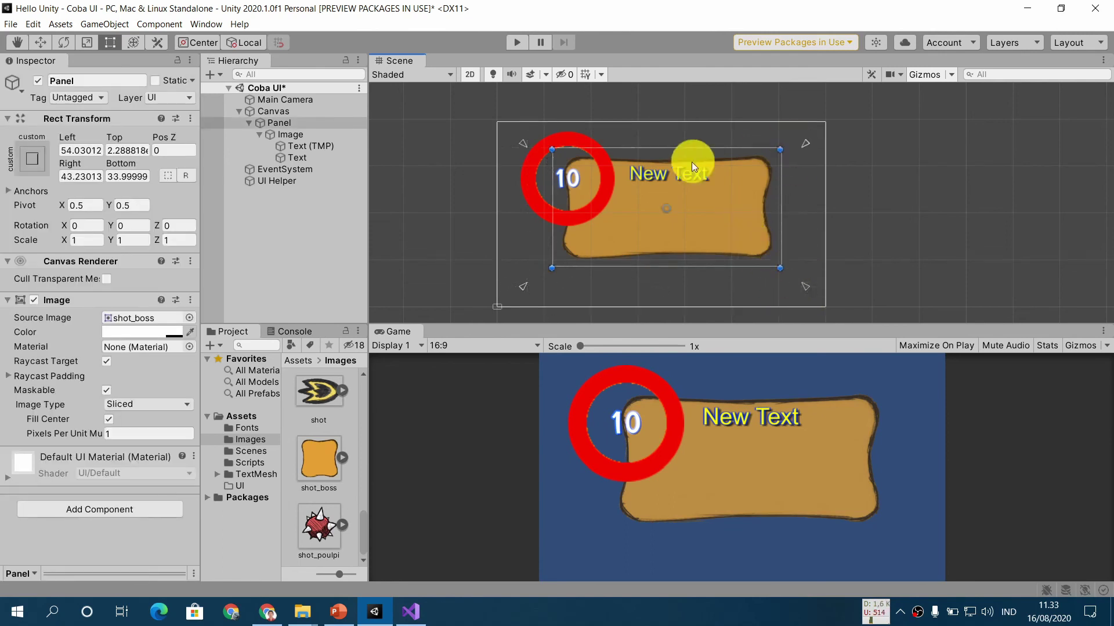
Enlarge the Panel by its lower-left and upper-right corners until it fills the area between its anchors.
left_click_drag(549, 269, 526, 284)
left_click_drag(774, 148, 800, 145)
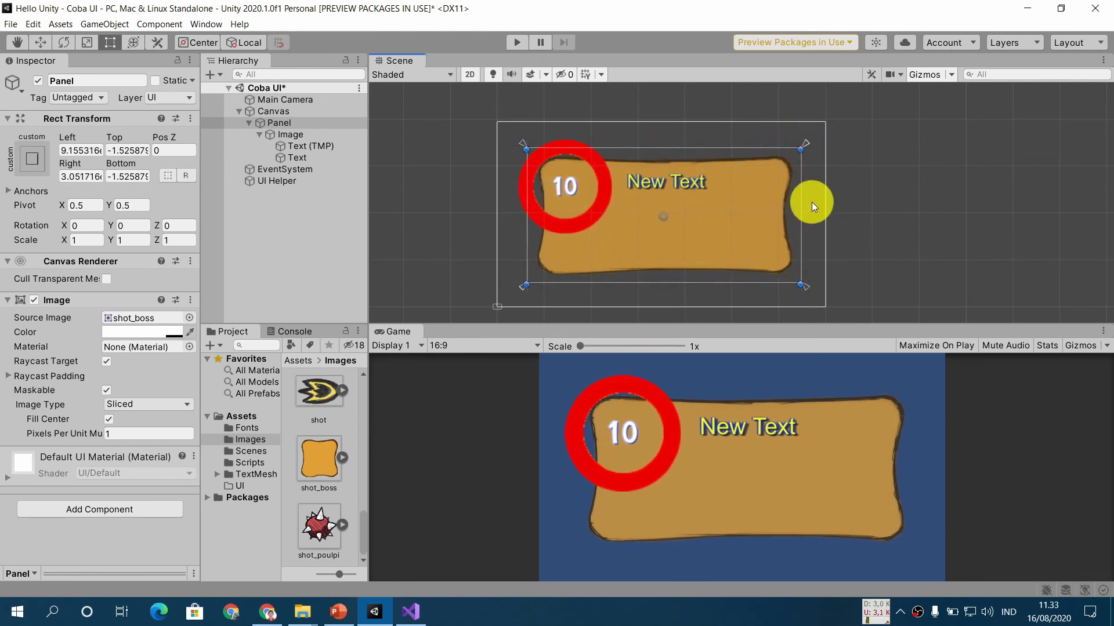
left_click_drag(825, 200, 660, 213)
left_click_drag(687, 123, 586, 154)
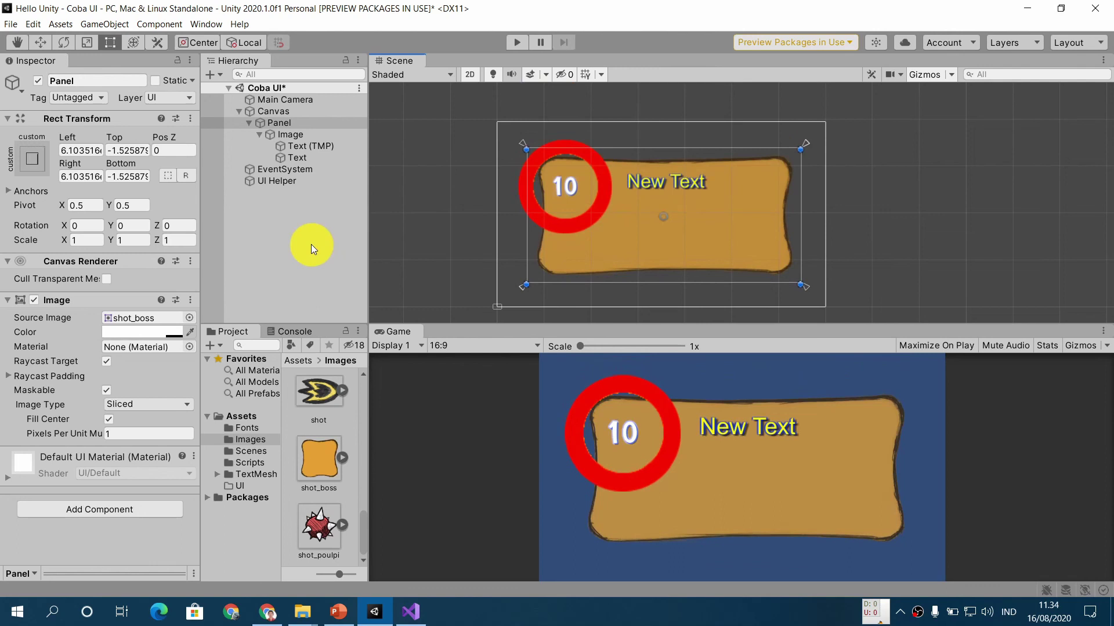
Save the Coba UI scene and switch to the PowerPoint slide show.
key("ctrl+s")
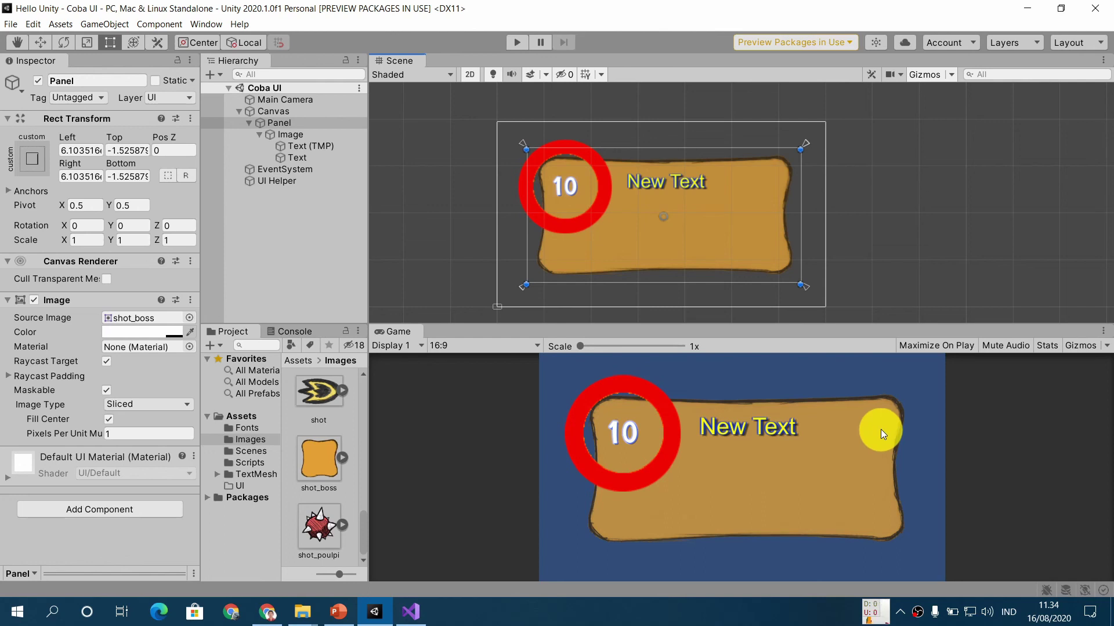
left_click(342, 611)
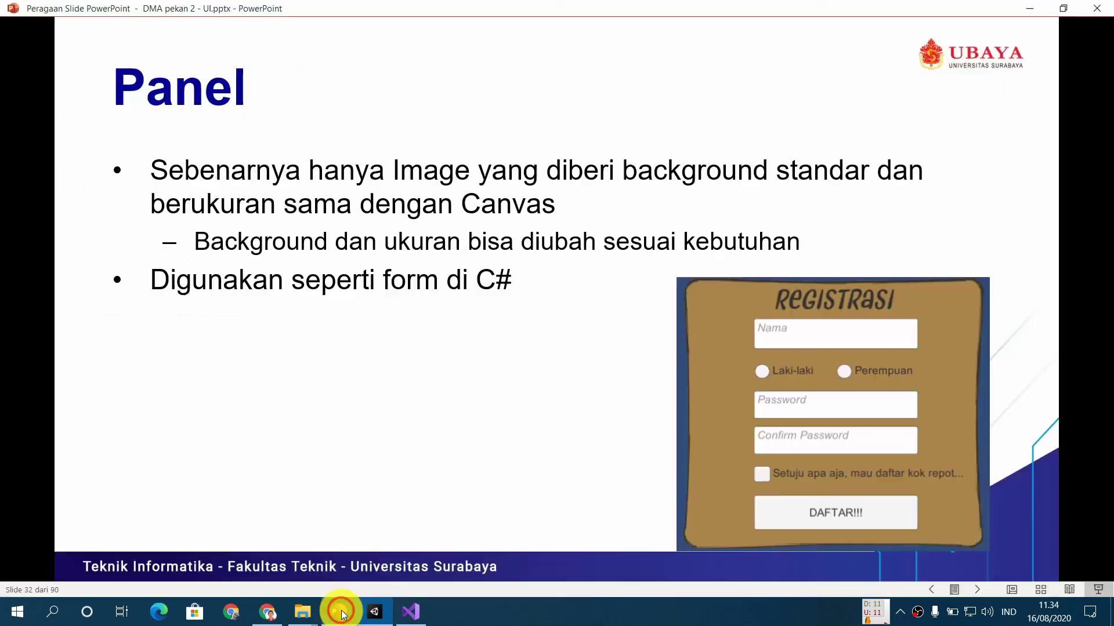